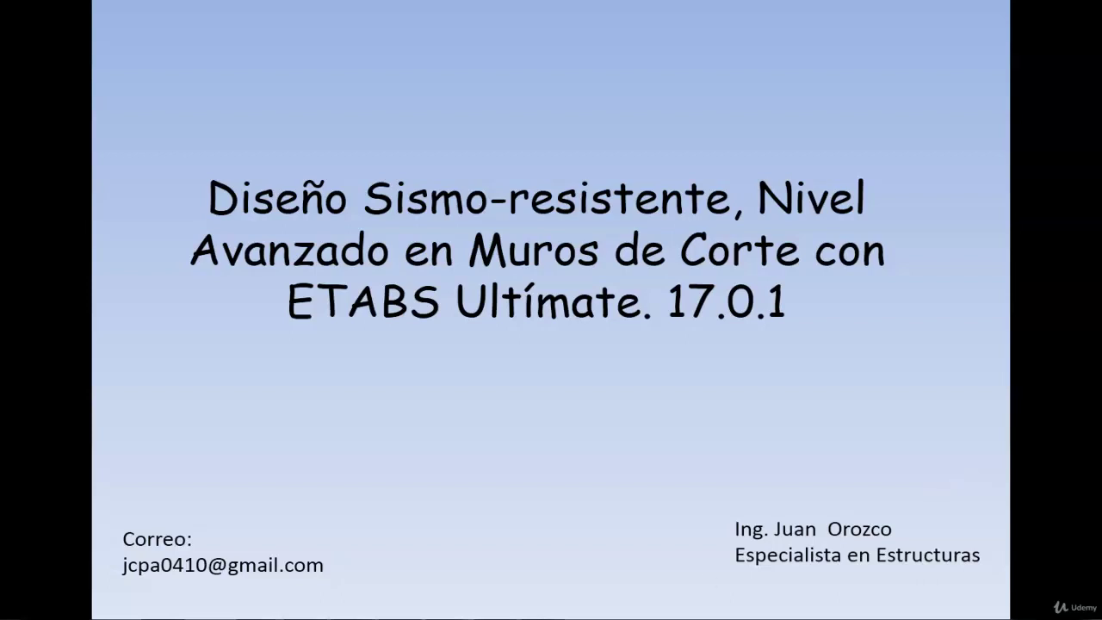
# Bring the ETABS MURO PRUEBA model forward and orbit the building to inspect it
pyautogui.click(175, 551)
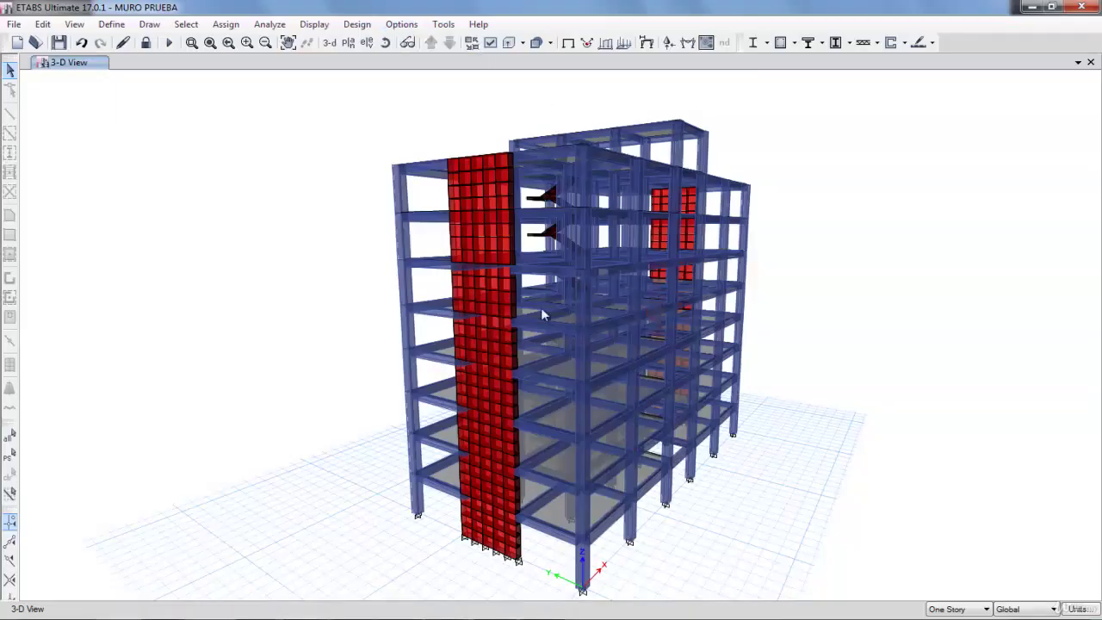
pyautogui.click(385, 42)
pyautogui.moveTo(817, 391); pyautogui.dragTo(773, 435)
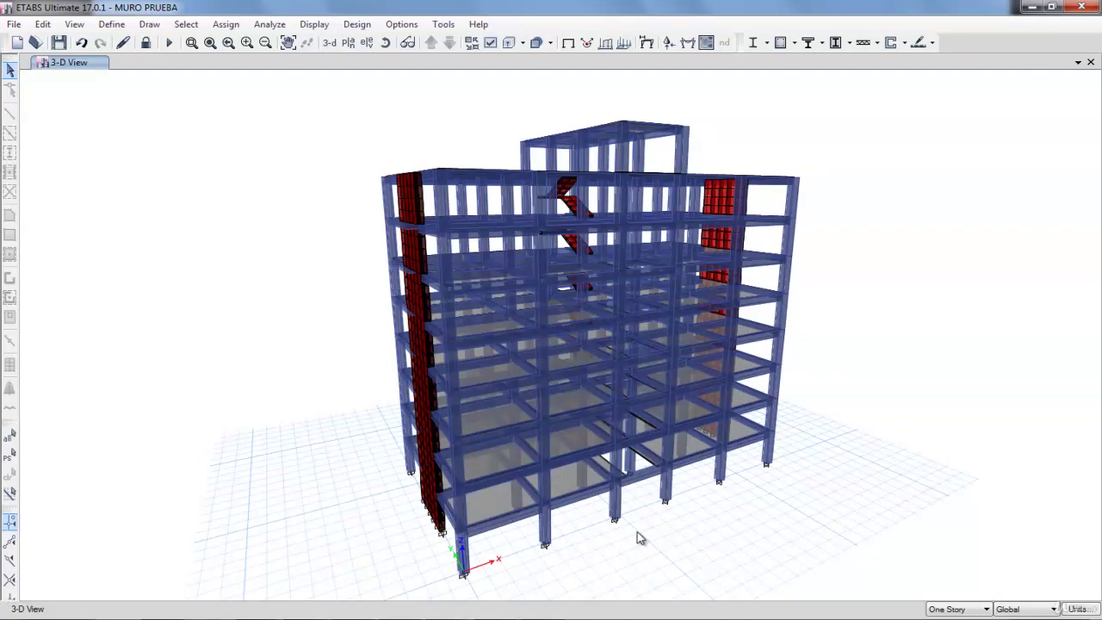
pyautogui.click(385, 42)
pyautogui.moveTo(422, 360); pyautogui.dragTo(674, 371)
# Reset MURO PRUEBA to the standard 3-D view and restore the full-building view
pyautogui.scroll(6, 586, 401)
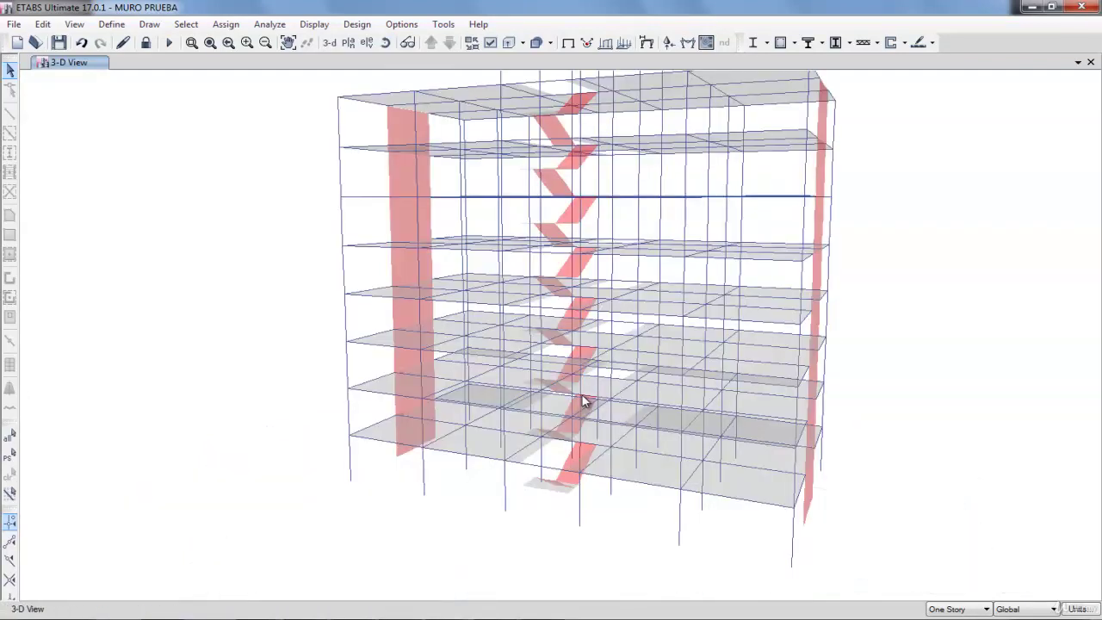
pyautogui.click(328, 43)
pyautogui.click(328, 45)
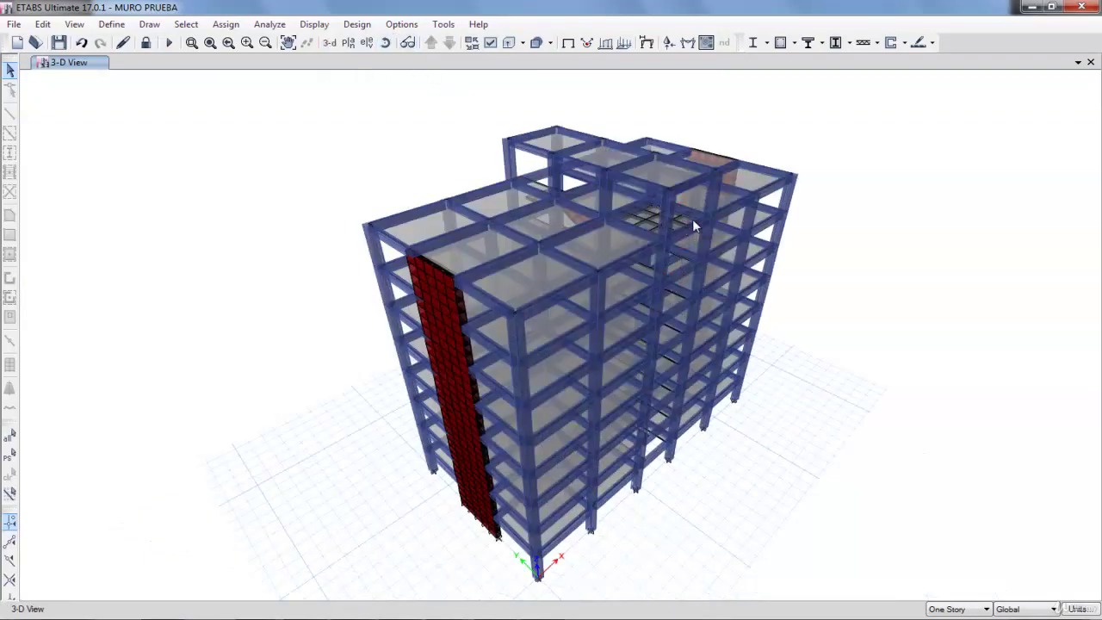
pyautogui.scroll(3, 681, 229)
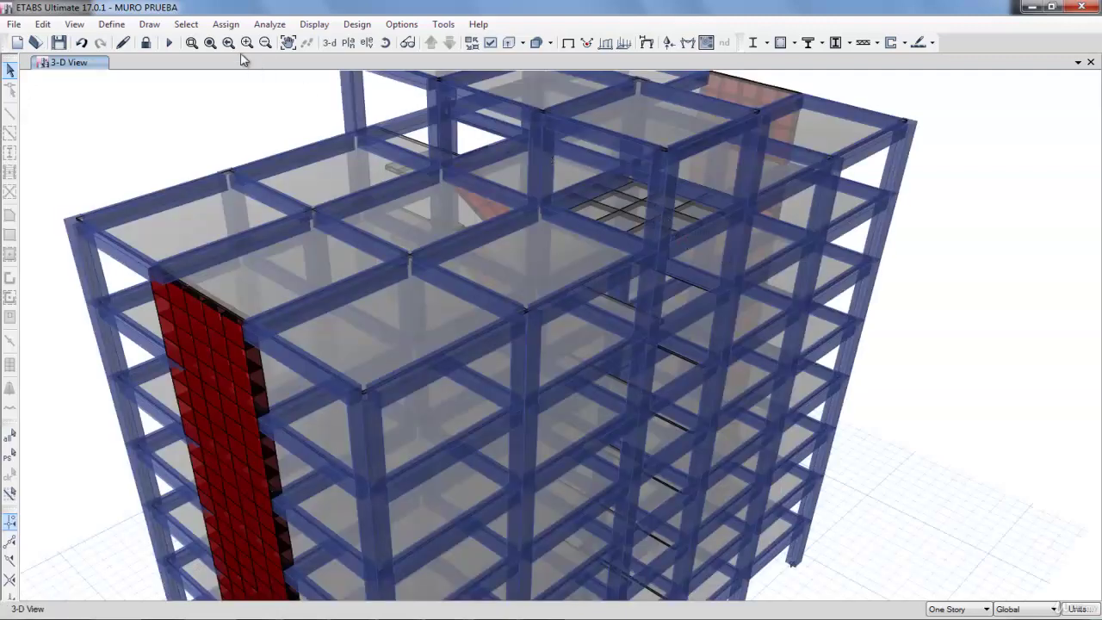
pyautogui.click(211, 43)
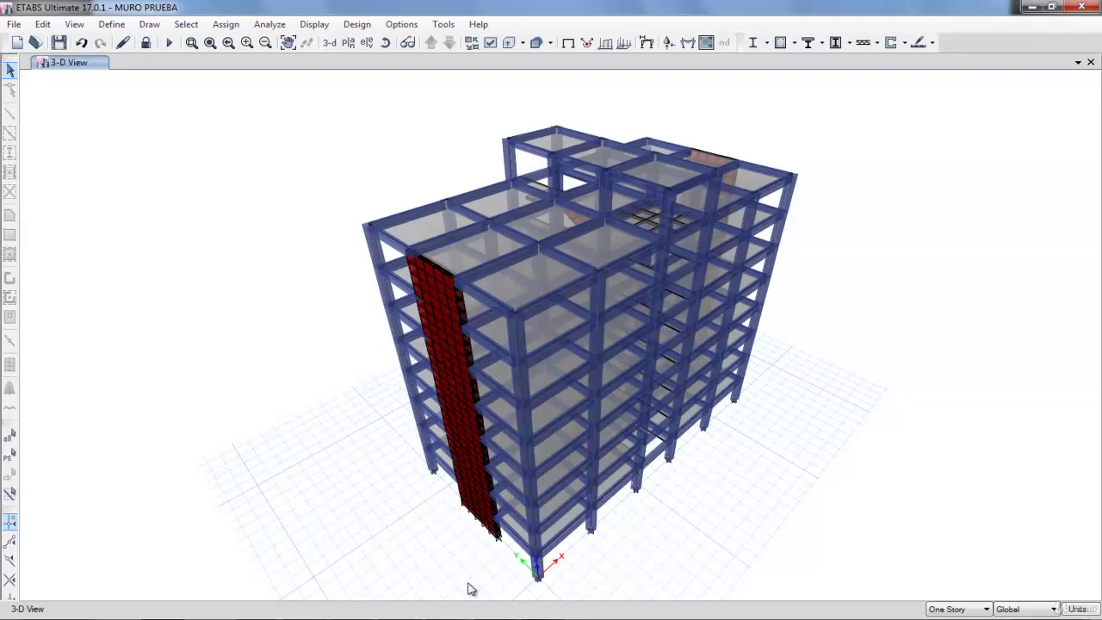
# Run the MURO COLUMNA slideshow through the Diseño de muro PB edge-bar and transverse reinforcement slides
pyautogui.click(450, 551)
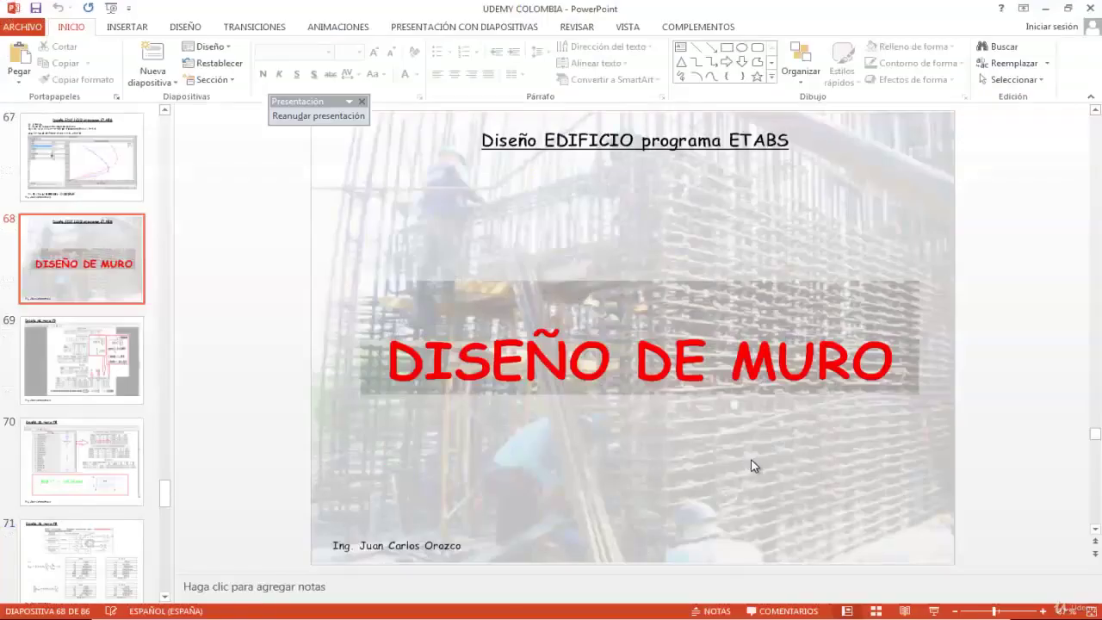
pyautogui.click(937, 609)
pyautogui.click(937, 615)
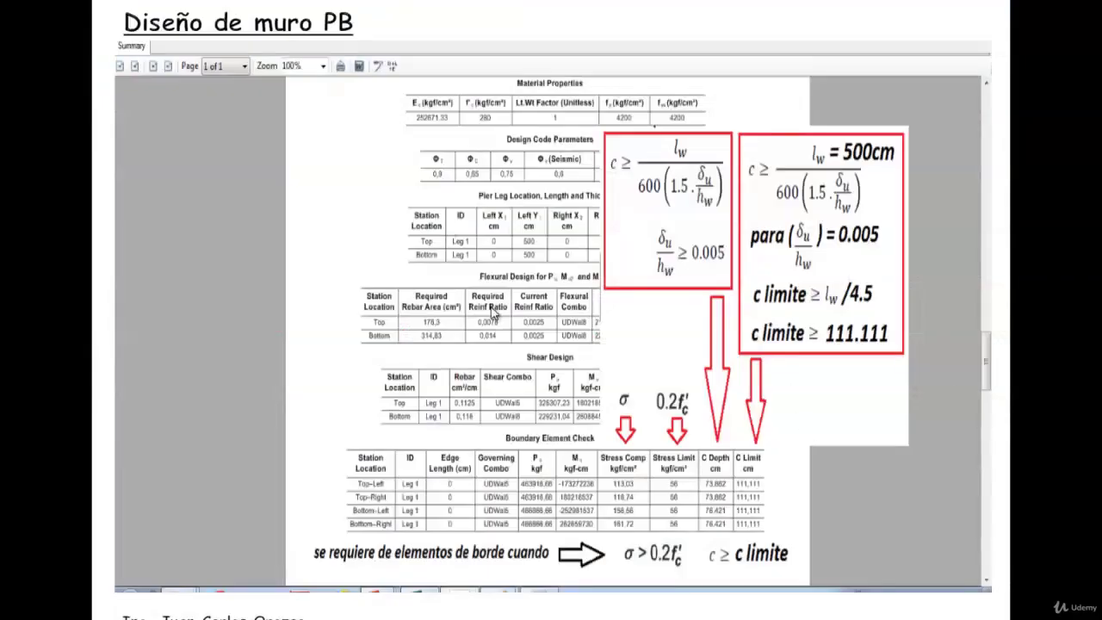
pyautogui.click(513, 342)
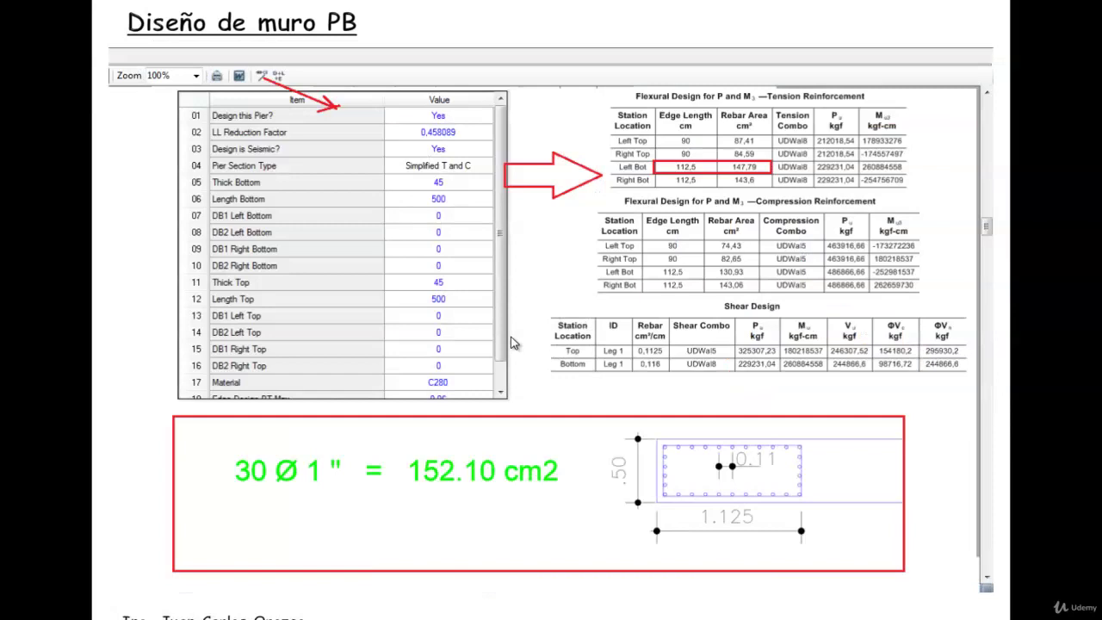
pyautogui.click(513, 343)
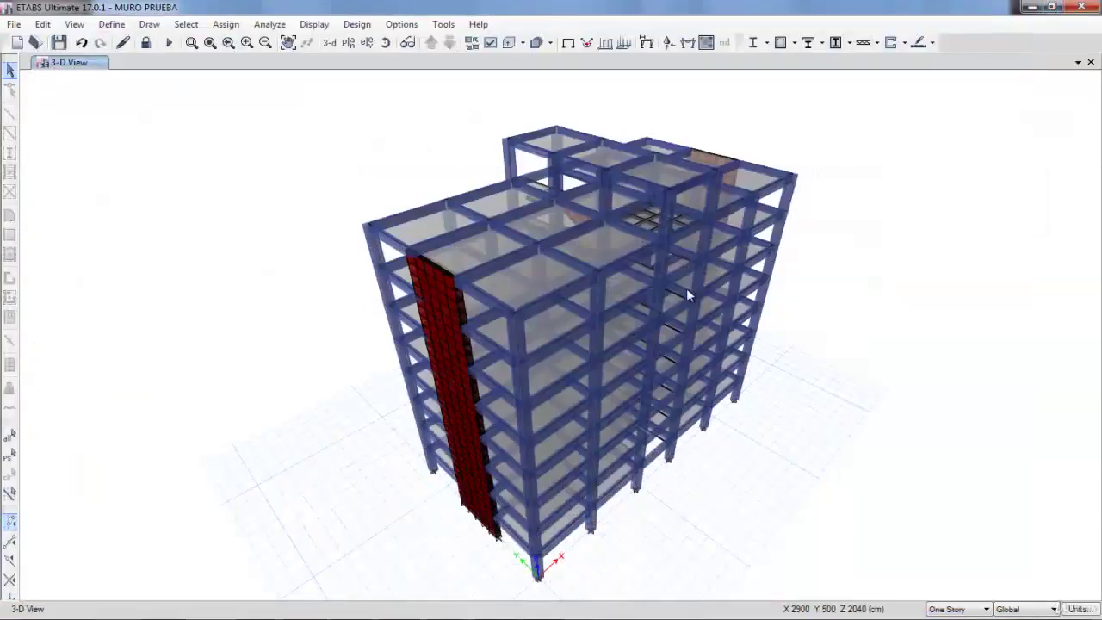
# Show the undeformed model in elevation A and run the shear wall design
pyautogui.click(568, 42)
pyautogui.click(366, 42)
pyautogui.click(489, 487)
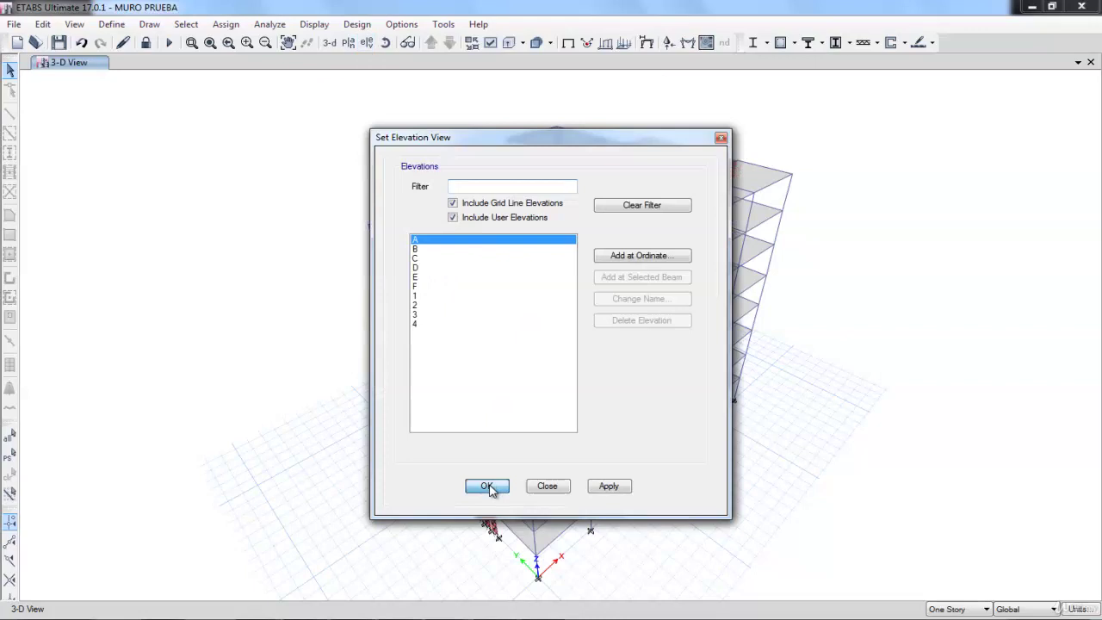
pyautogui.click(893, 43)
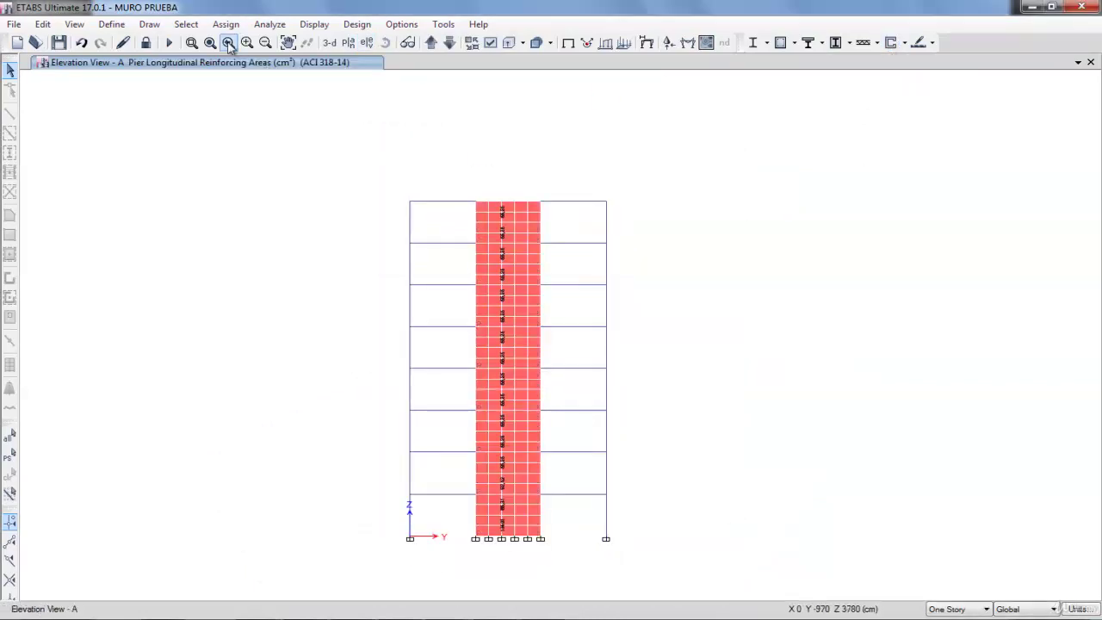
# Zoom onto the pier's lower stories and select the shells of its two lowest stories
pyautogui.click(191, 42)
pyautogui.moveTo(437, 452); pyautogui.dragTo(556, 558)
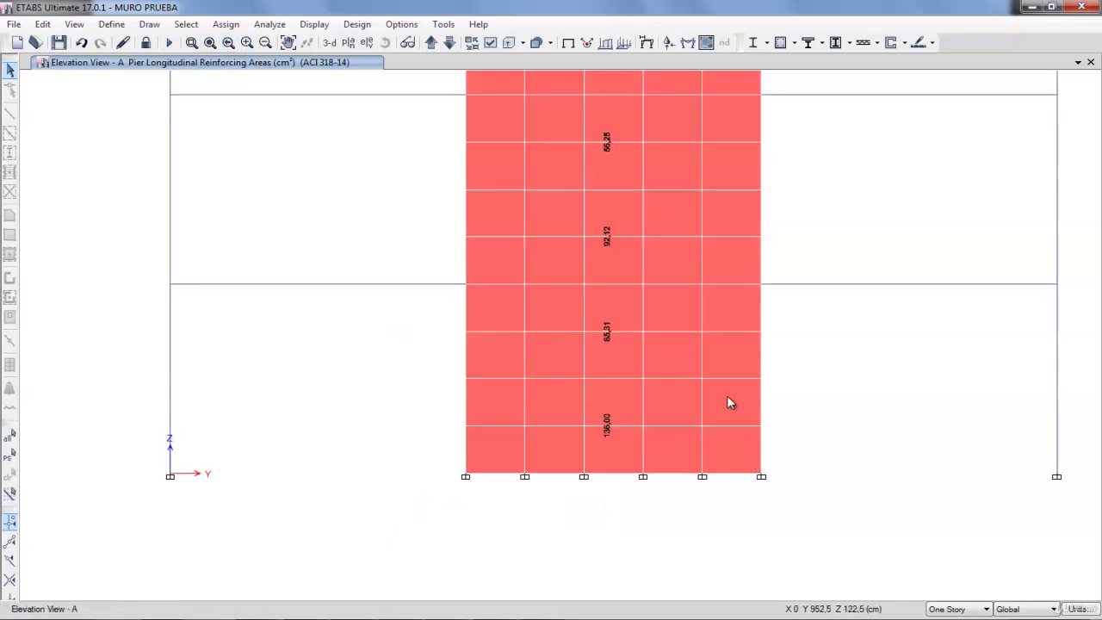
pyautogui.moveTo(644, 359); pyautogui.dragTo(568, 359, button='middle')
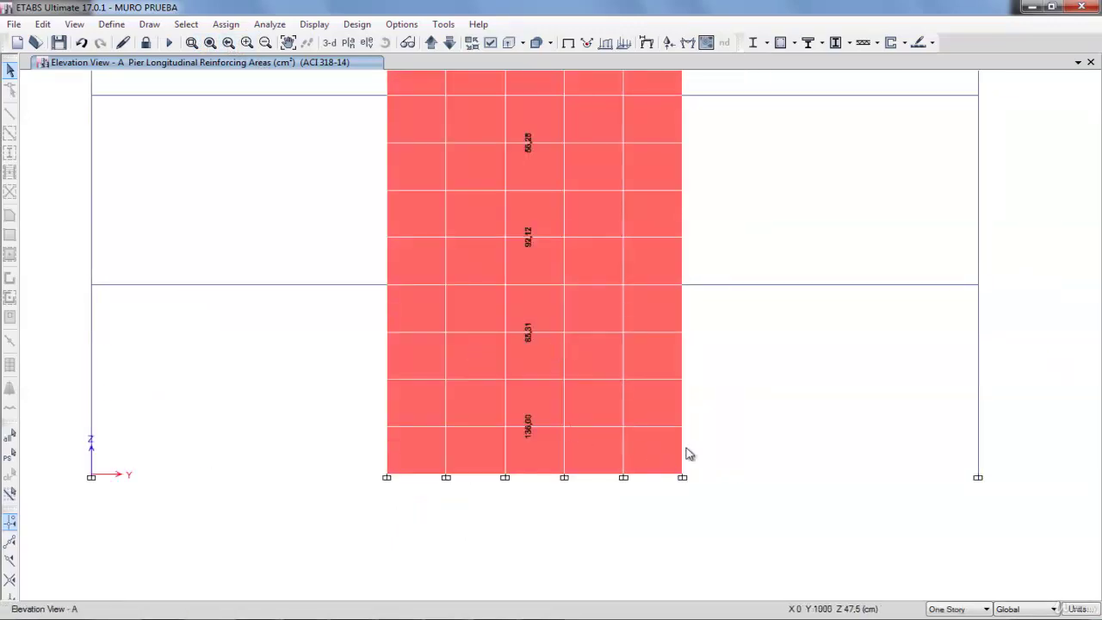
pyautogui.moveTo(696, 451); pyautogui.dragTo(315, 319)
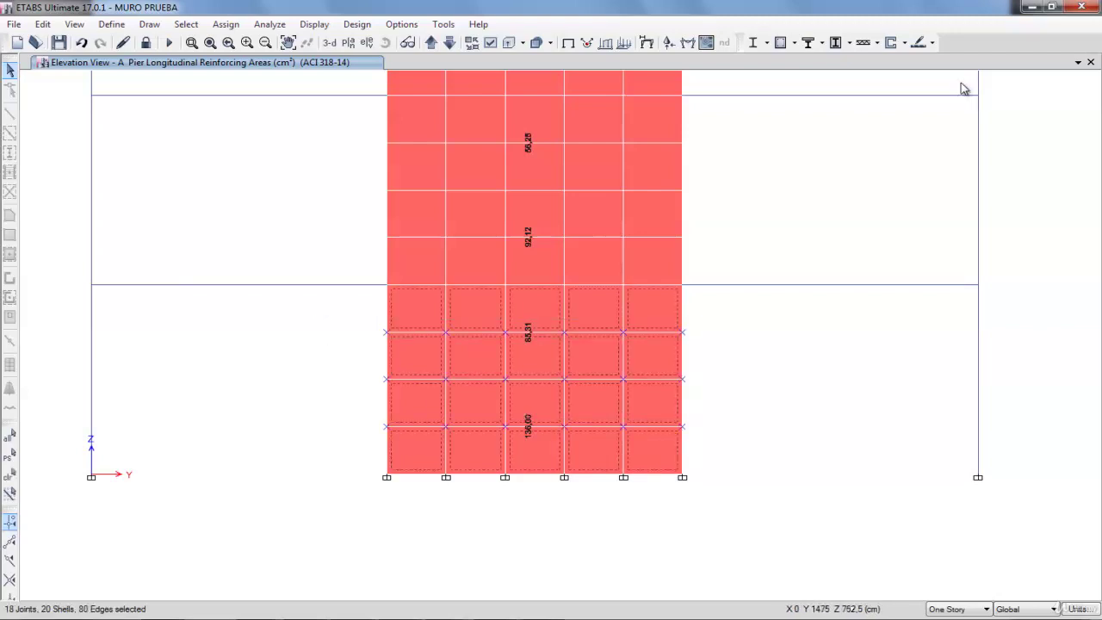
# Assign Simplified C & T design to the selected pier sections
pyautogui.click(903, 45)
pyautogui.moveTo(939, 140)
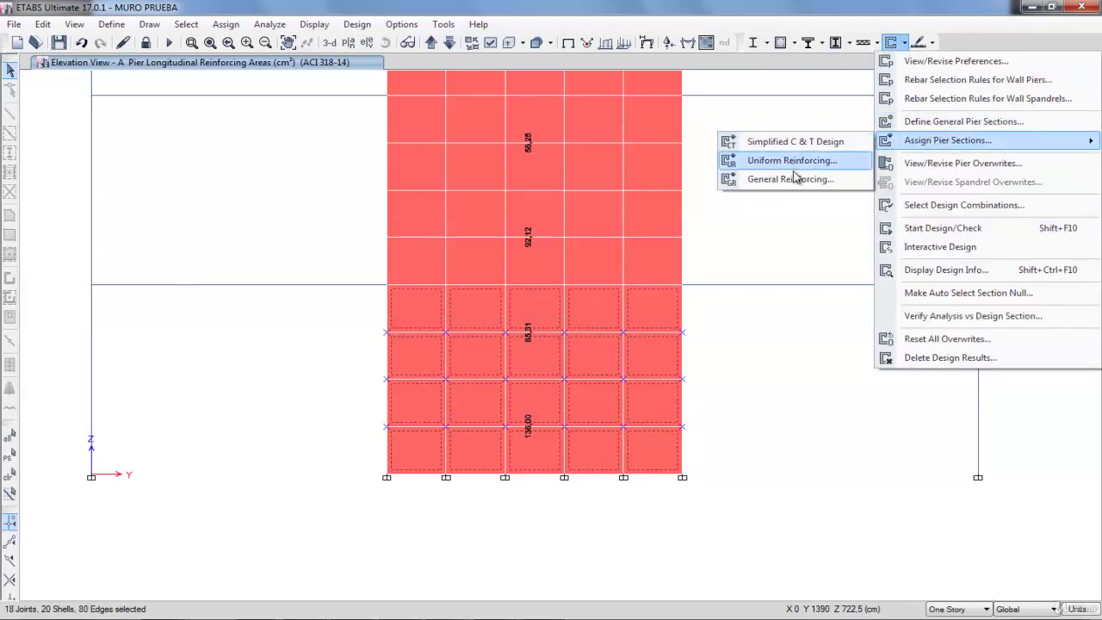
pyautogui.click(800, 143)
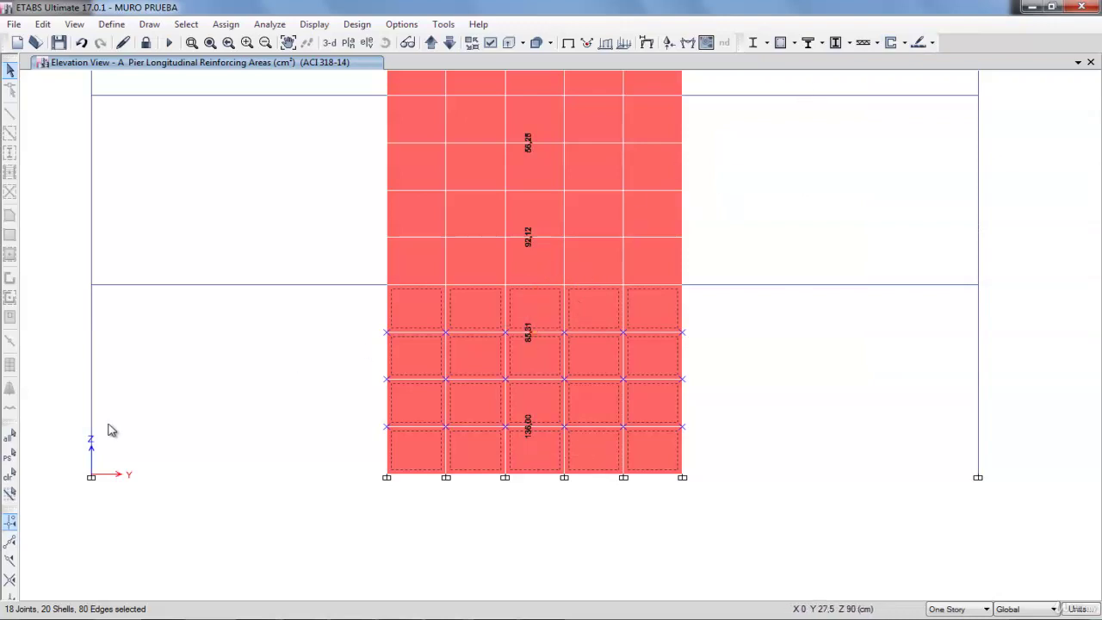
# Clear the selection, rerun the shear wall design and check the 108.42 cm² base area
pyautogui.click(10, 475)
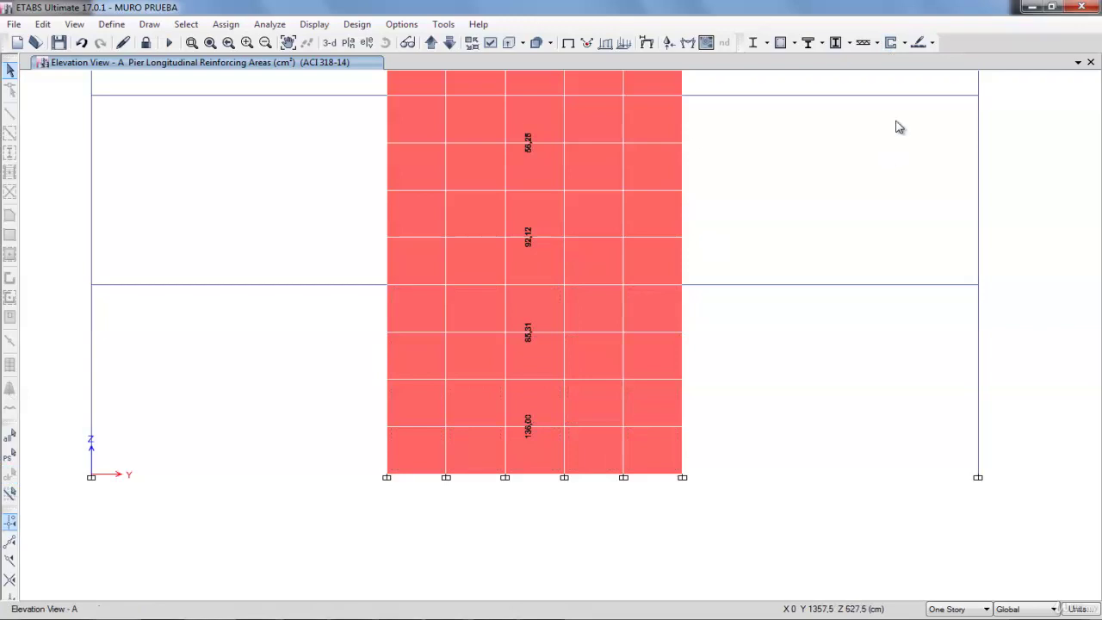
pyautogui.click(893, 42)
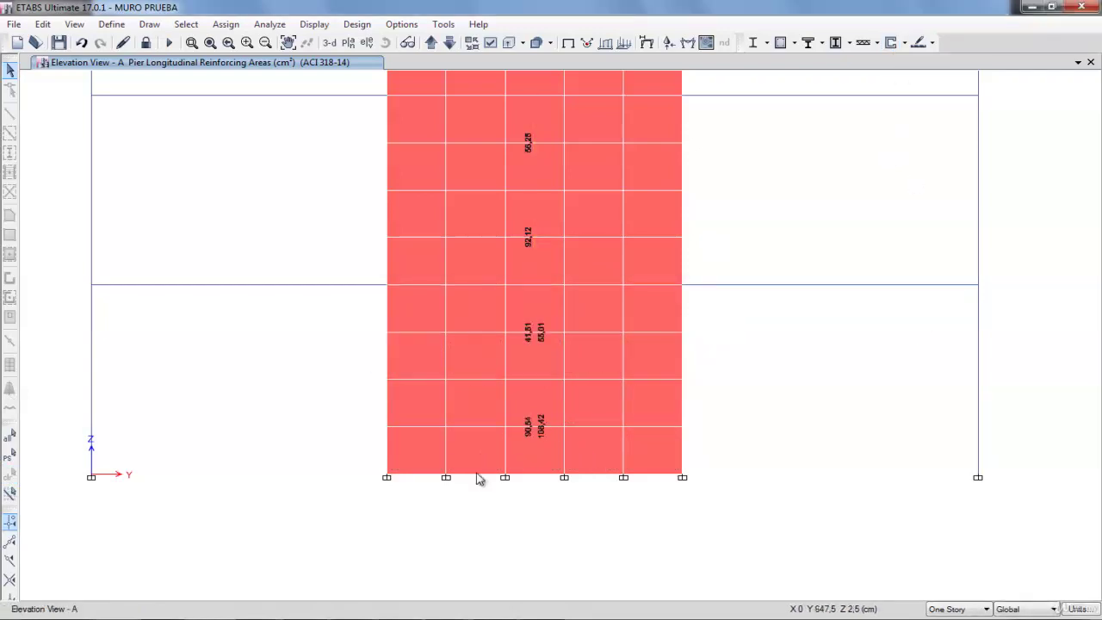
pyautogui.click(534, 436)
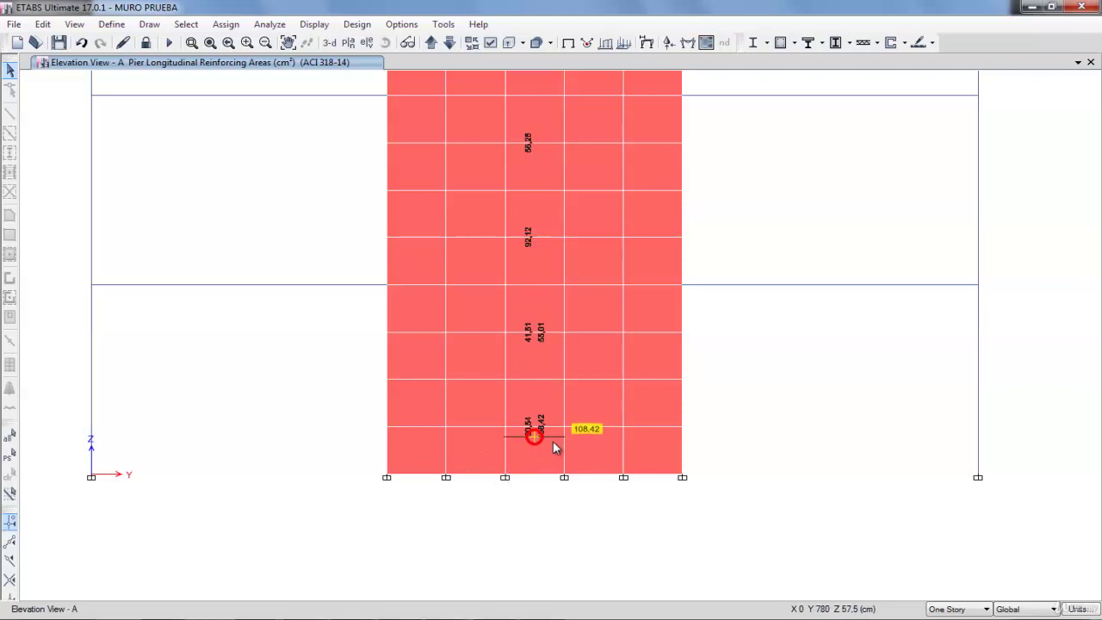
# Overwrite the bottom pier's DB1 left and right edge lengths to 75 at bottom and top
pyautogui.click(531, 394)
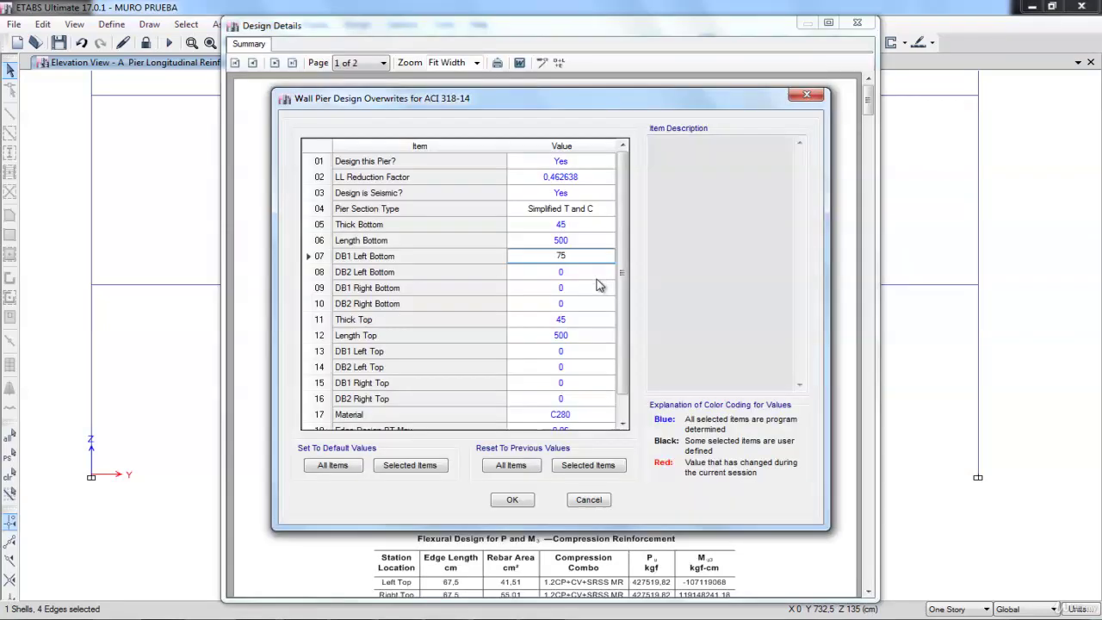
pyautogui.click(595, 287)
pyautogui.write('75')
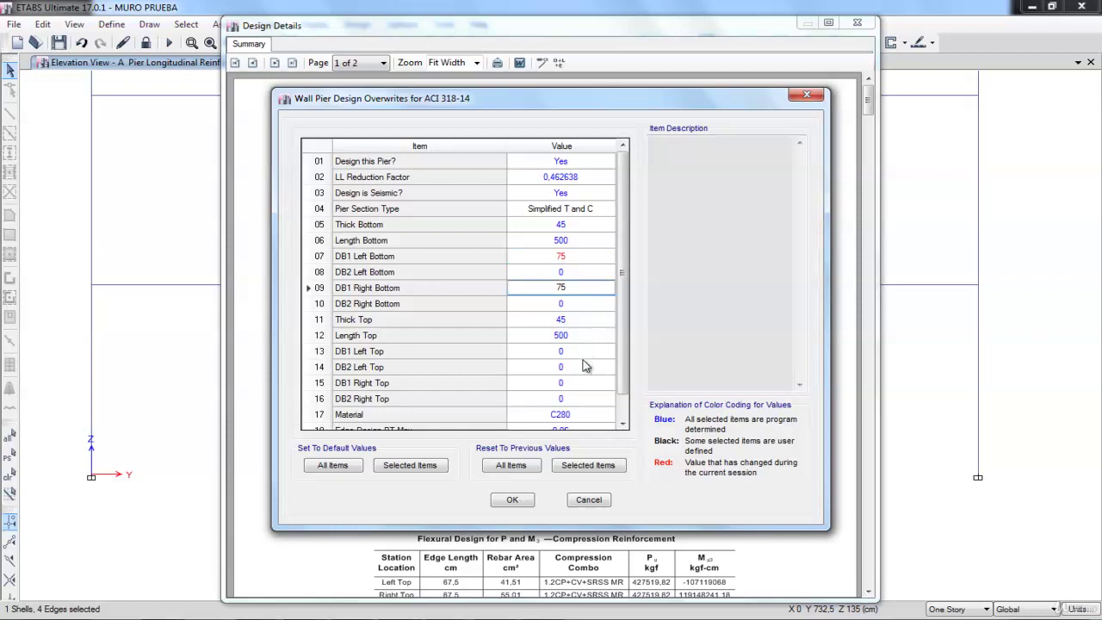
pyautogui.click(582, 351)
pyautogui.click(582, 382)
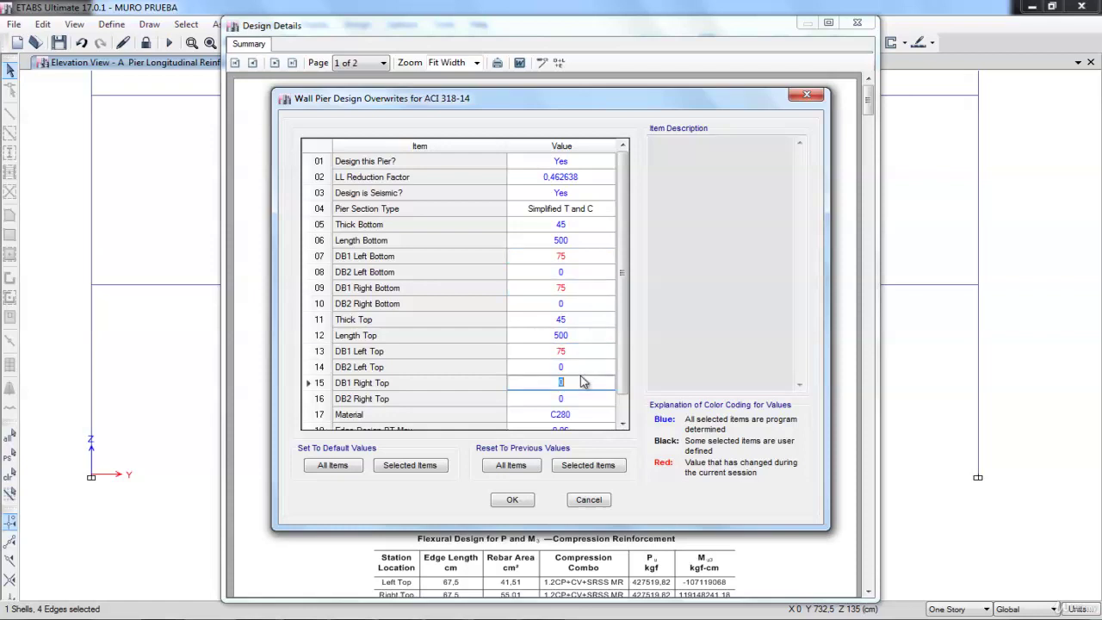
pyautogui.click(513, 500)
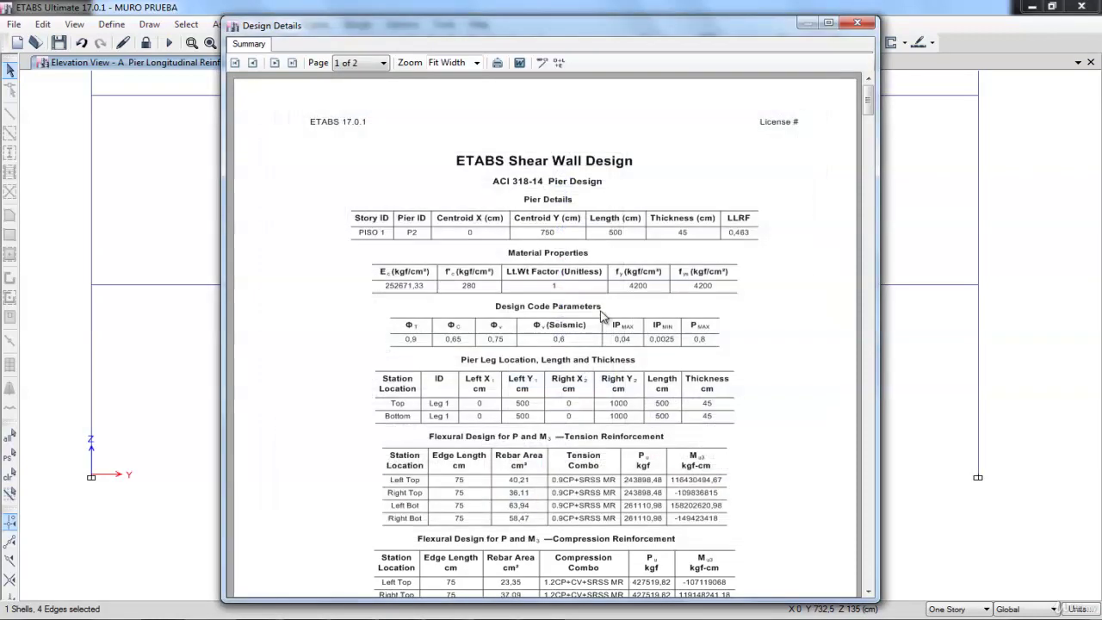
pyautogui.click(857, 22)
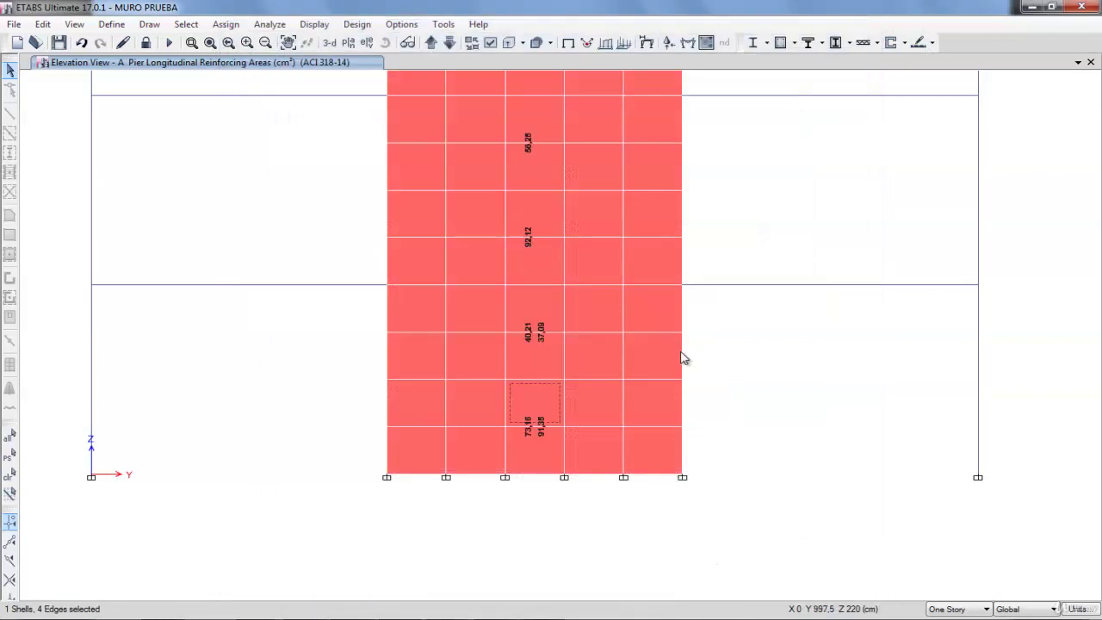
pyautogui.click(531, 442)
pyautogui.click(532, 350)
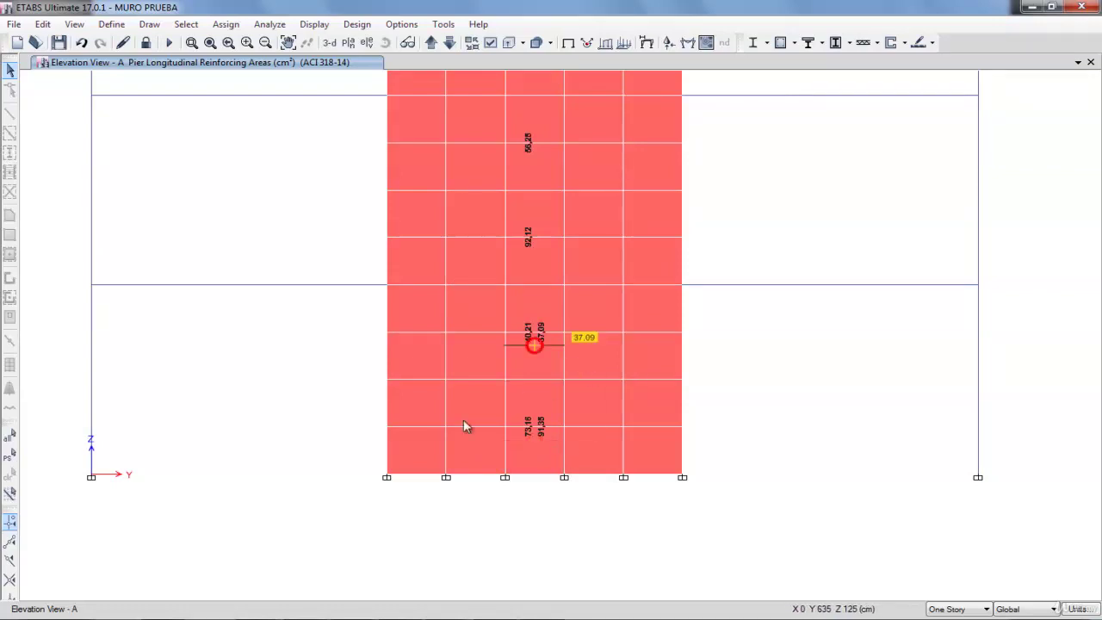
pyautogui.moveTo(542, 454)
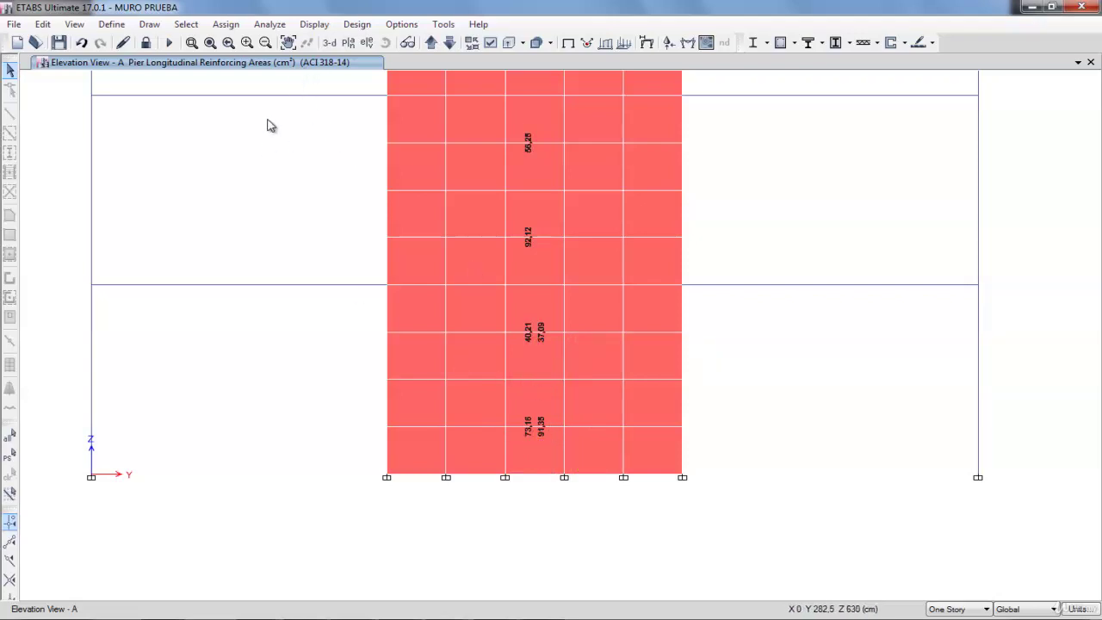
pyautogui.click(534, 268)
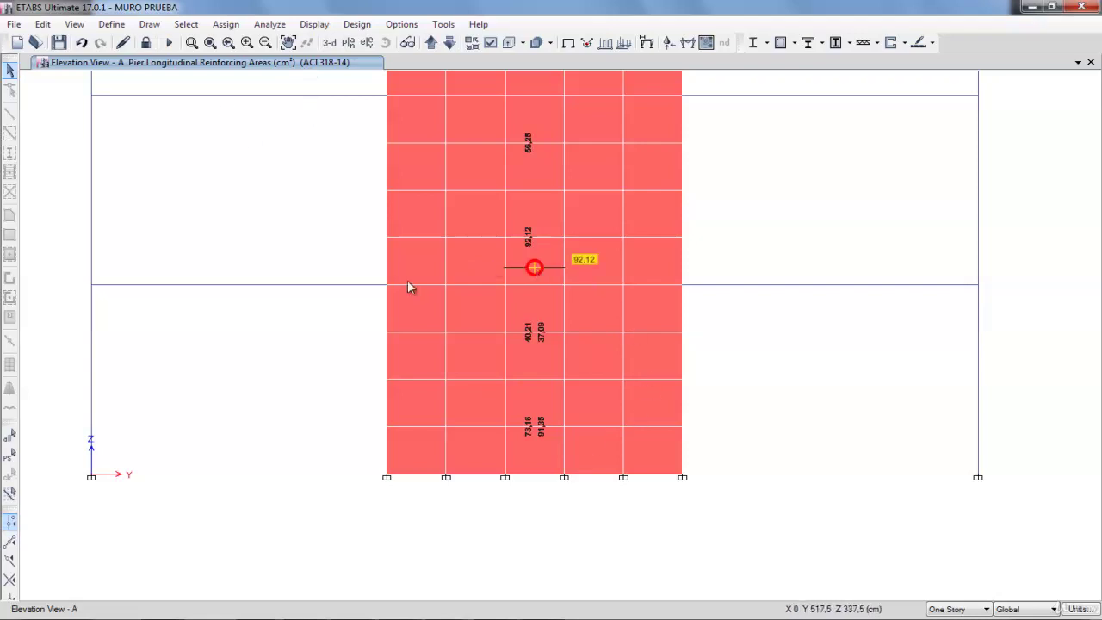
pyautogui.click(534, 206)
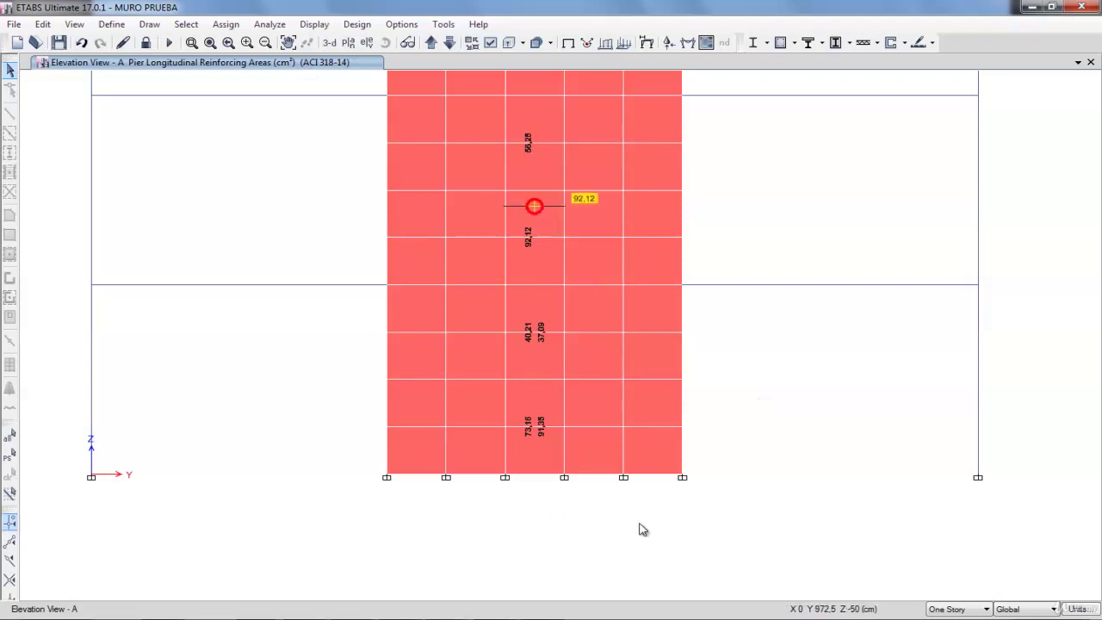
pyautogui.click(534, 167)
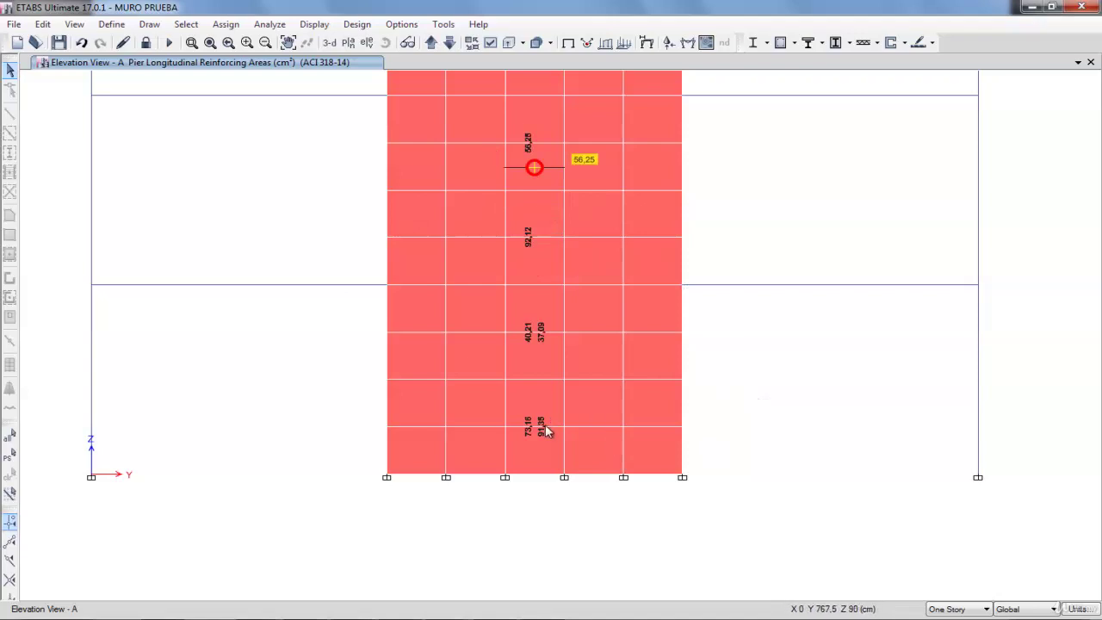
pyautogui.click(534, 353)
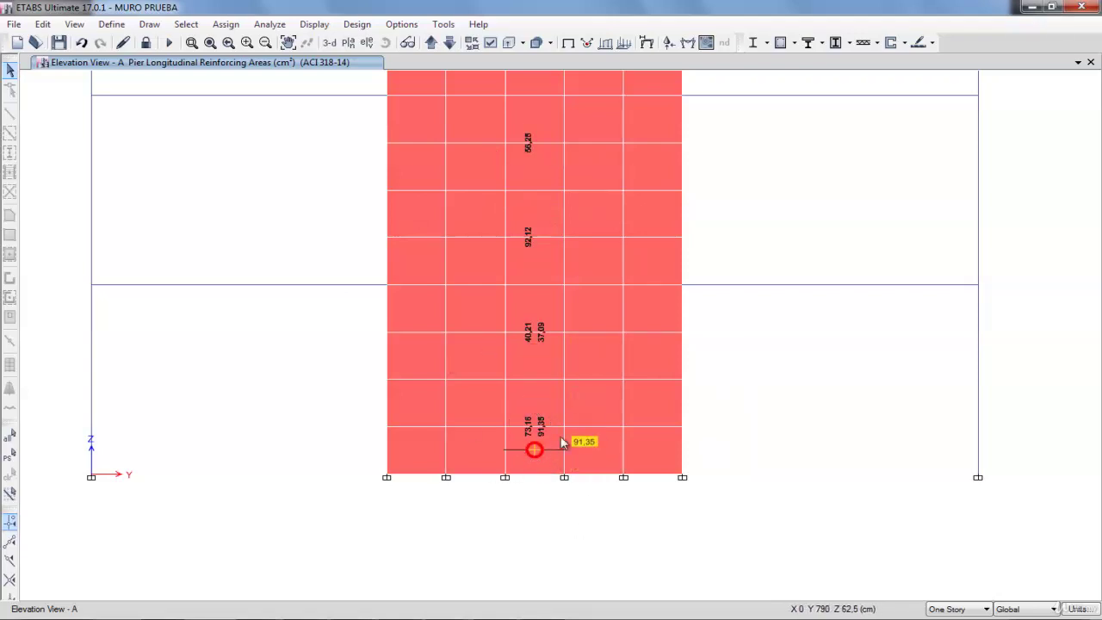
pyautogui.moveTo(534, 404)
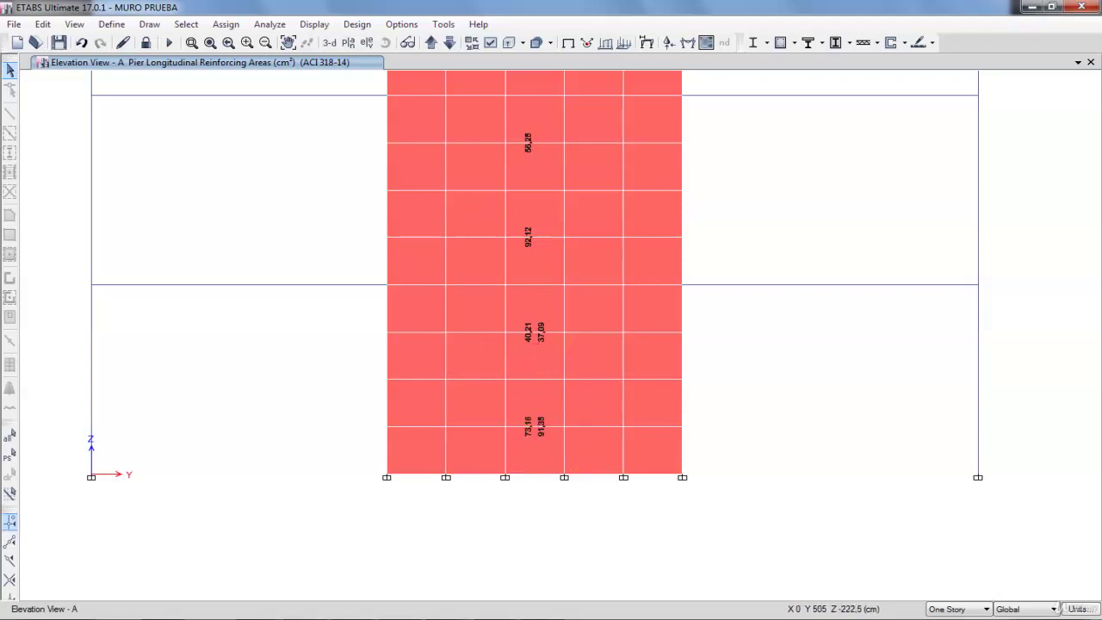
# Switch to AutoCAD and frame the MURO PLANTA BAJA detail with its 18 Ø 1" edge bars
pyautogui.hotkey('alt', 'Tab')
pyautogui.scroll(1, 405, 396)
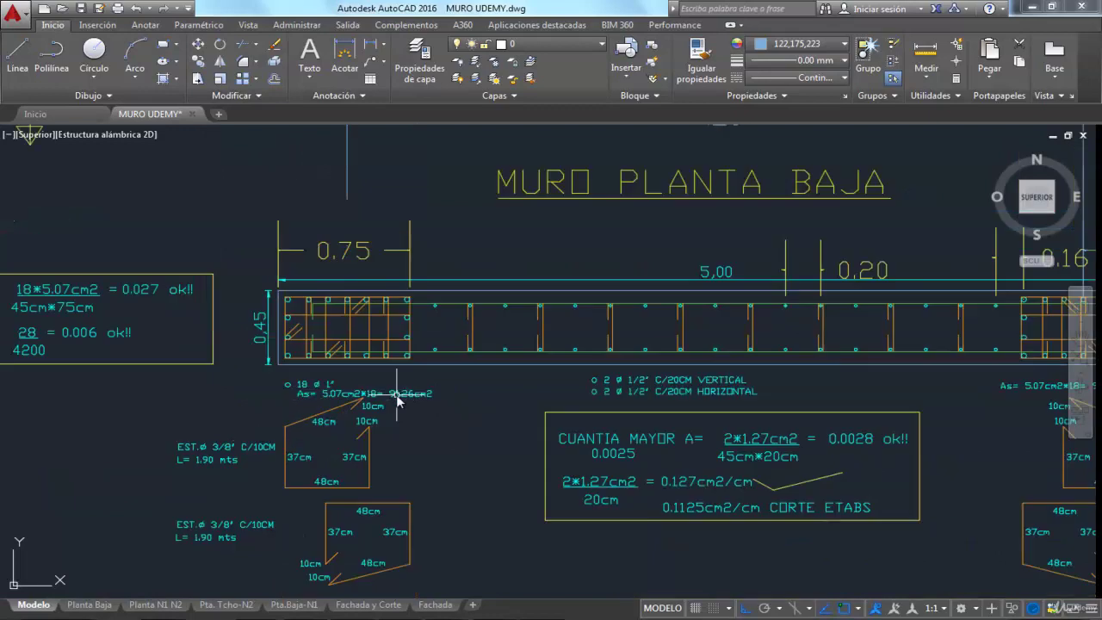
pyautogui.scroll(-2, 401, 398)
pyautogui.moveTo(646, 448); pyautogui.dragTo(594, 440, button='middle')
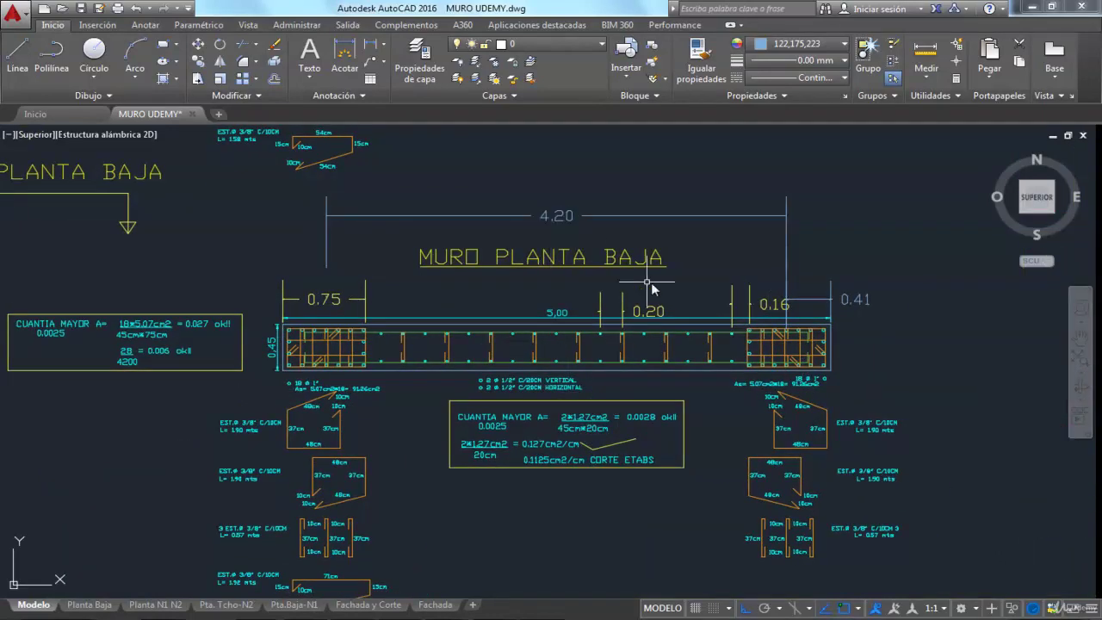
pyautogui.scroll(2, 274, 346)
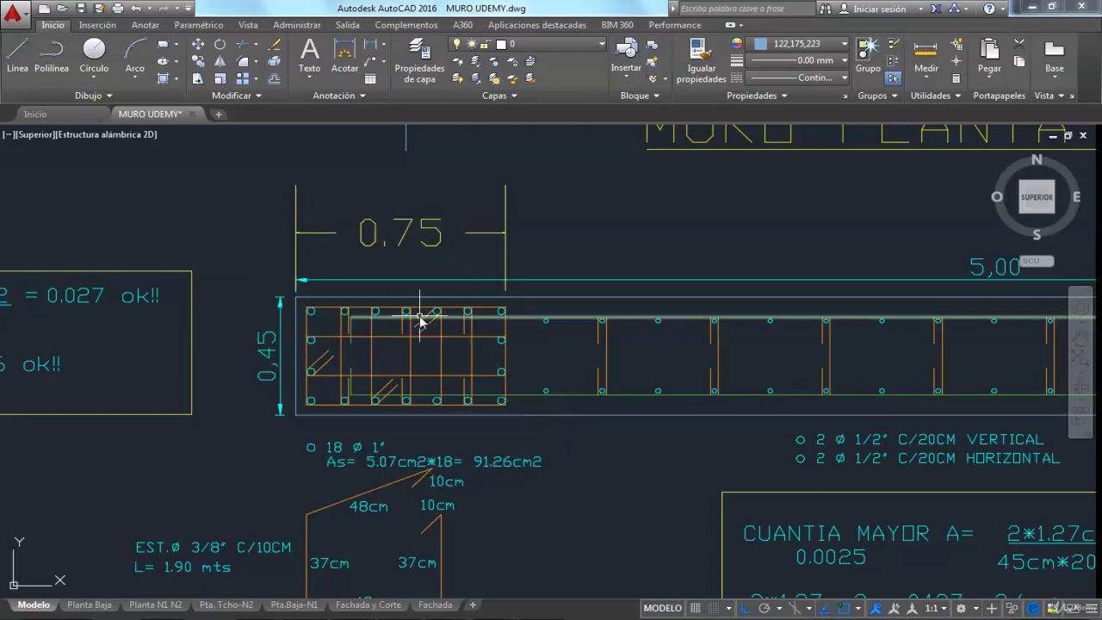
# Glance at the ETABS elevation, then return to AutoCAD and frame the wall plan
pyautogui.click(215, 570)
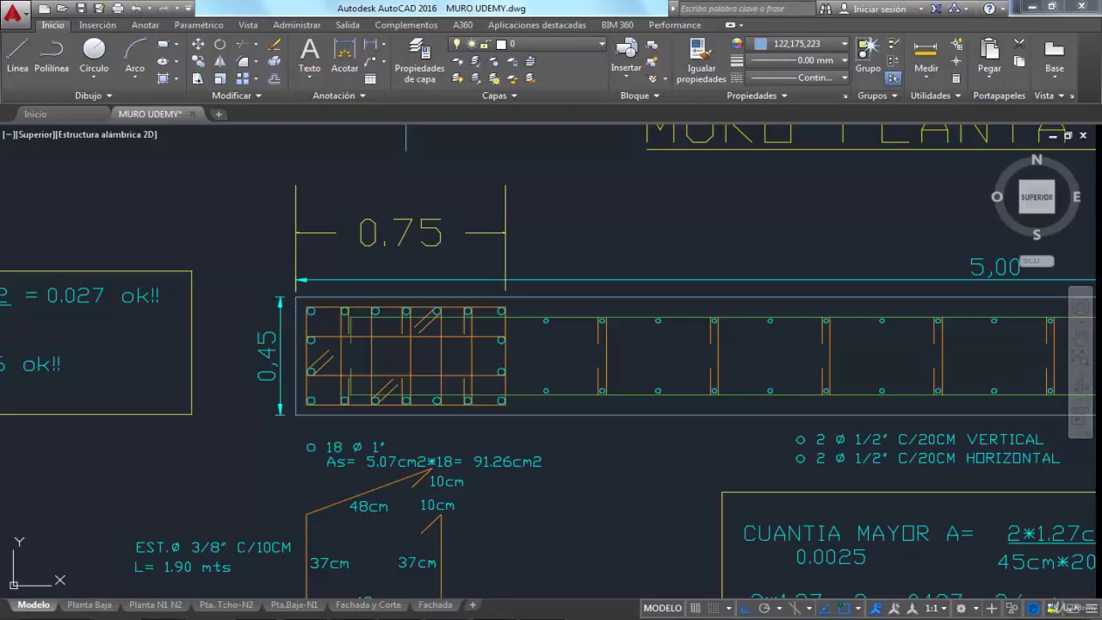
pyautogui.click(316, 616)
pyautogui.scroll(-4, 405, 350)
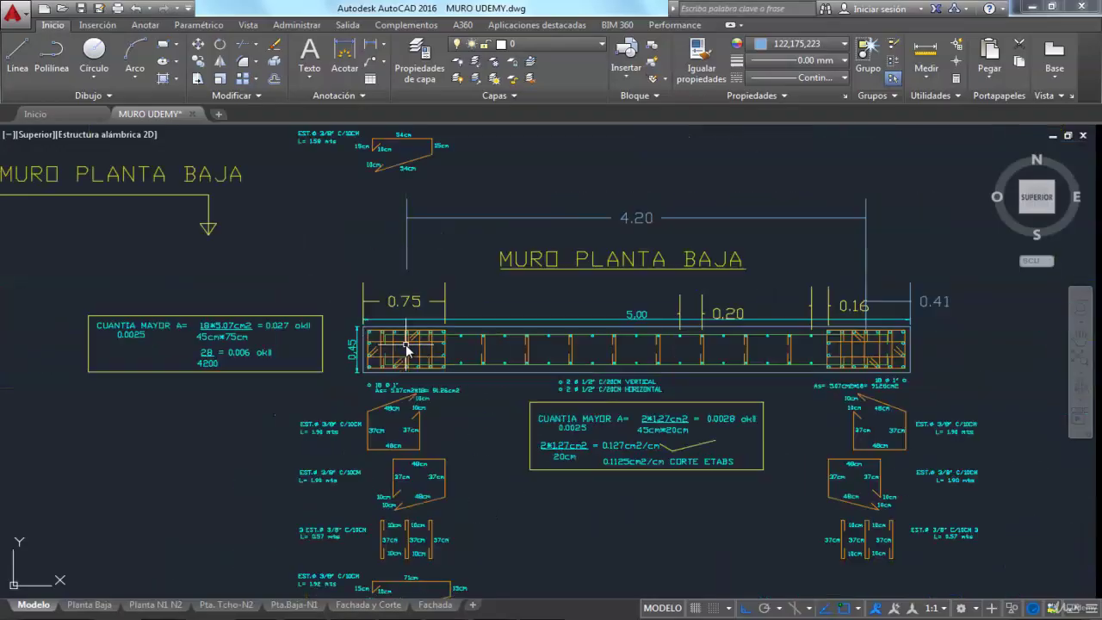
pyautogui.scroll(-1, 502, 340)
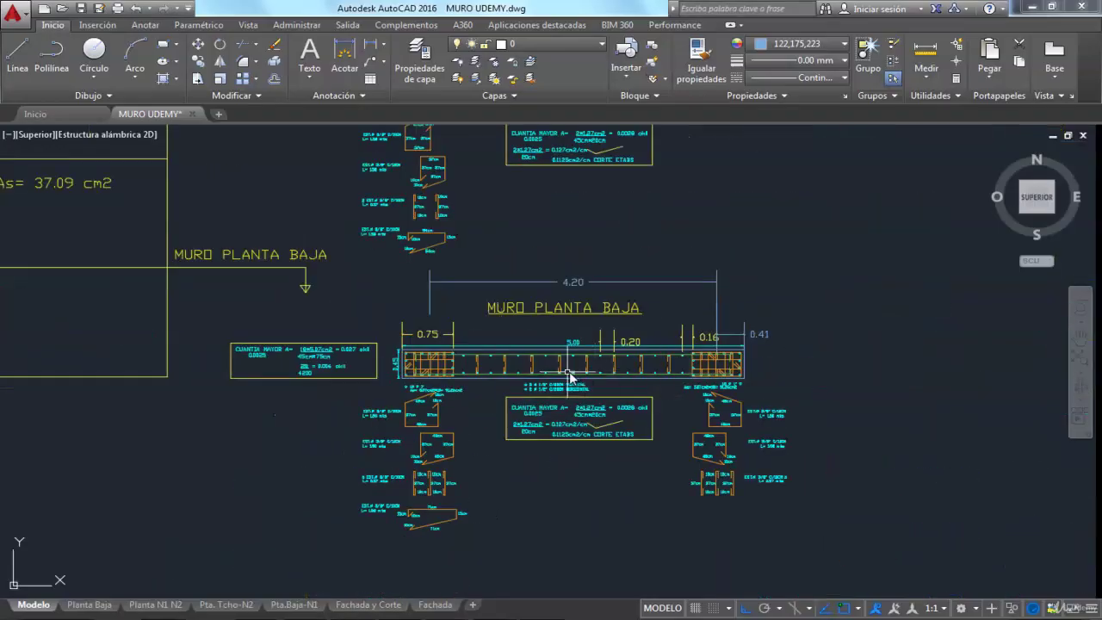
pyautogui.moveTo(561, 370); pyautogui.dragTo(549, 398, button='middle')
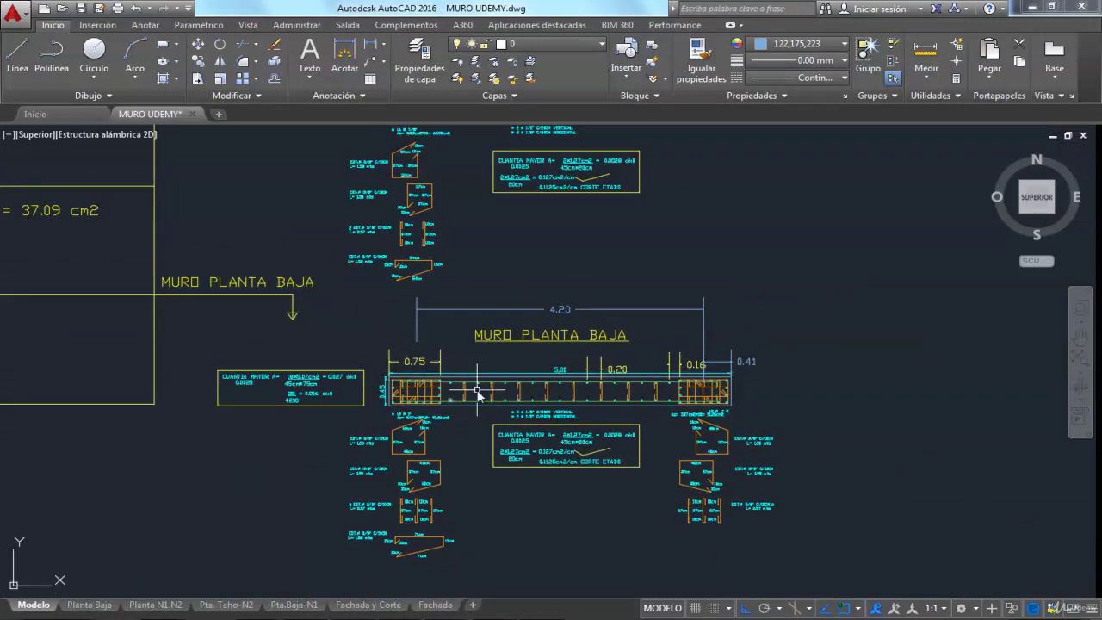
# Review the upper-floor wall details and both wall elevations, then return to the ETABS elevation
pyautogui.scroll(-3, 524, 465)
pyautogui.moveTo(526, 387); pyautogui.dragTo(527, 465, button='middle')
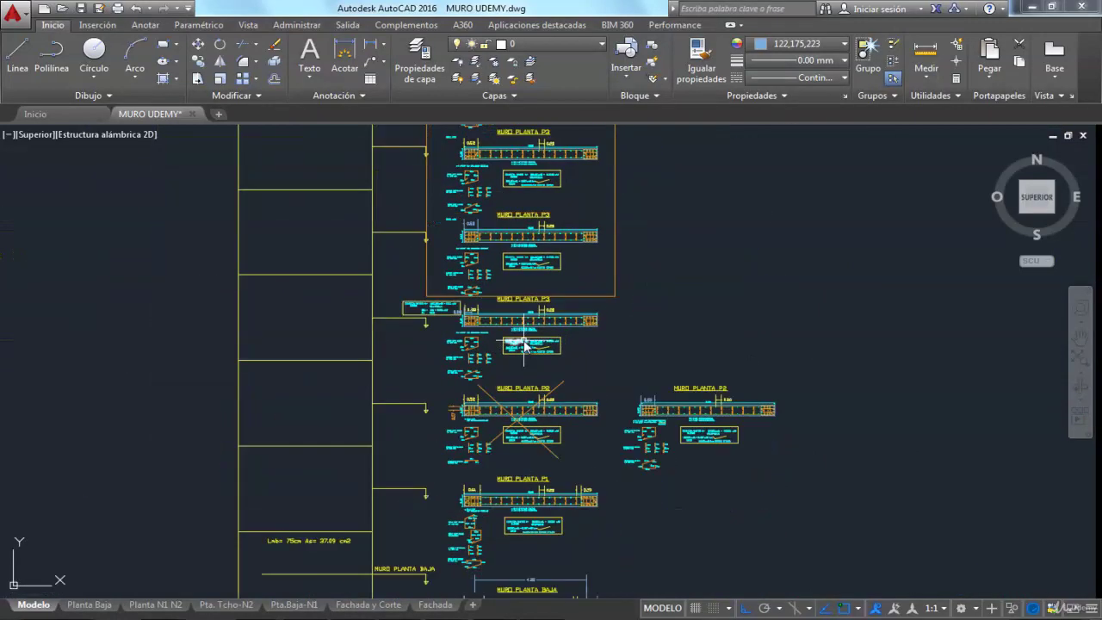
pyautogui.moveTo(527, 344); pyautogui.dragTo(530, 414, button='middle')
pyautogui.moveTo(547, 317)
pyautogui.mouseDown(button='middle')
pyautogui.moveTo(551, 388)
pyautogui.moveTo(532, 363)
pyautogui.mouseUp(button='middle')
pyautogui.scroll(-2, 551, 387)
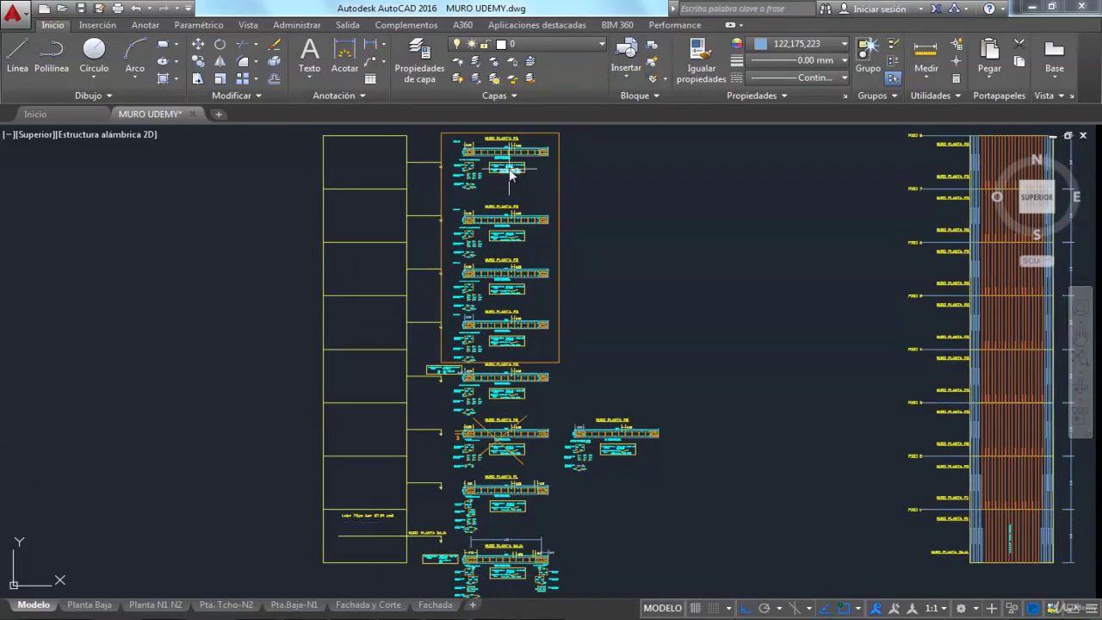
pyautogui.moveTo(615, 479); pyautogui.dragTo(505, 462, button='middle')
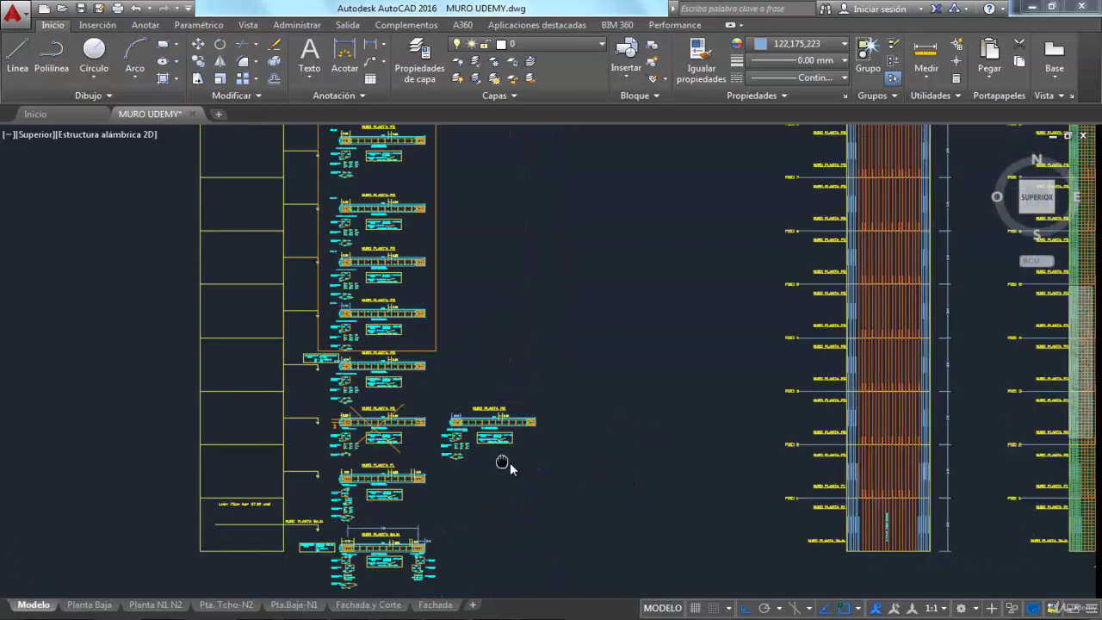
pyautogui.scroll(-2, 625, 489)
pyautogui.moveTo(657, 468); pyautogui.dragTo(401, 473, button='middle')
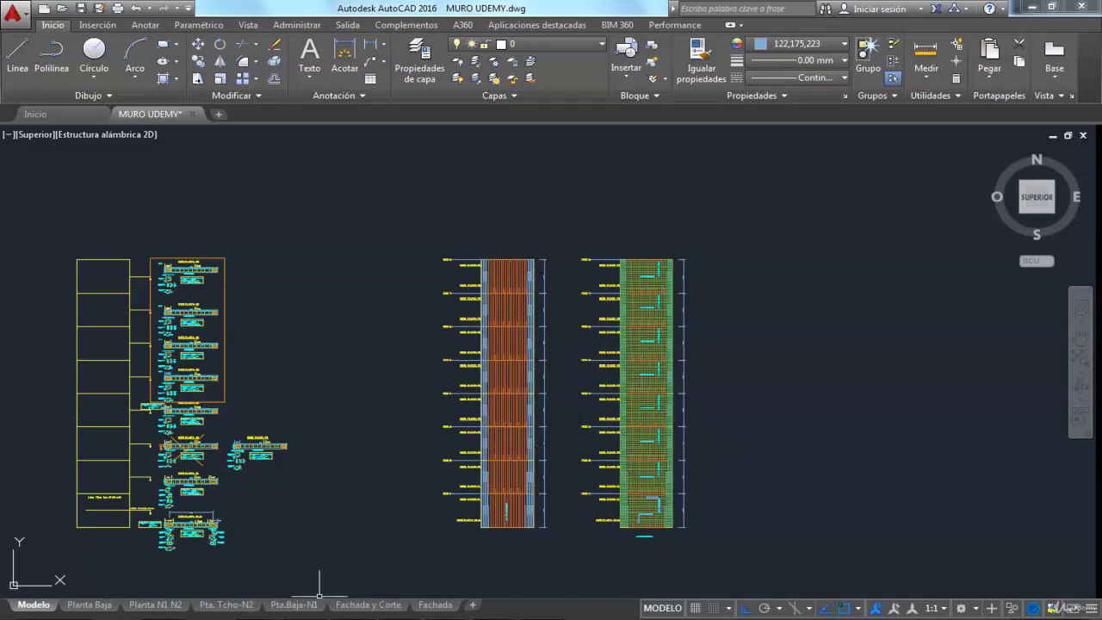
pyautogui.click(220, 570)
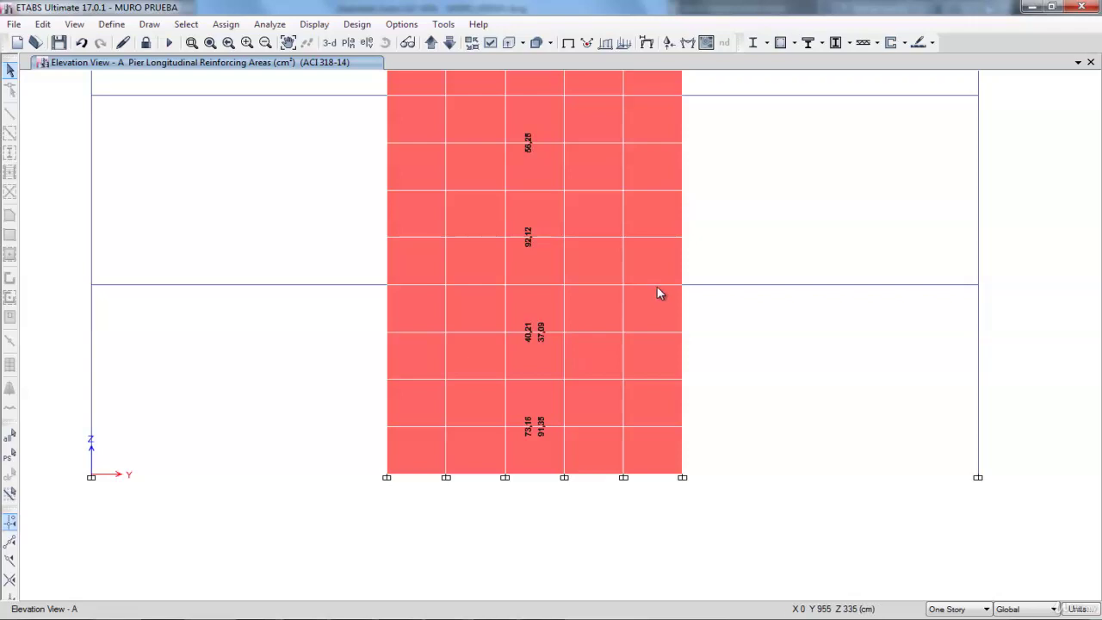
# Open pier section PB1 in the Section Designer from the Pier Sections list
pyautogui.click(906, 45)
pyautogui.click(917, 125)
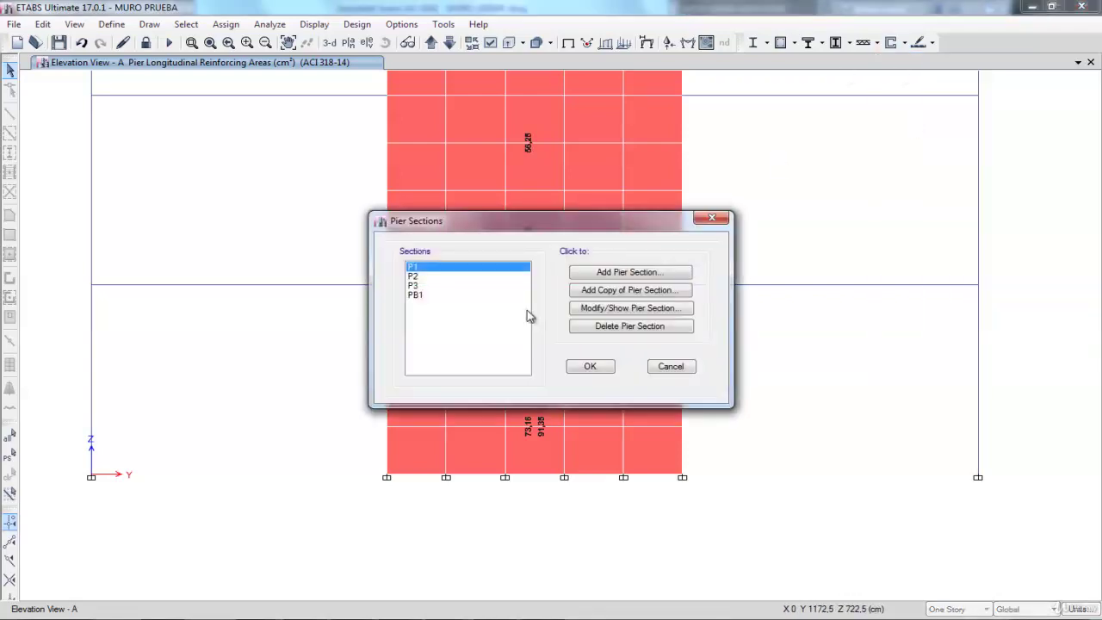
pyautogui.click(440, 296)
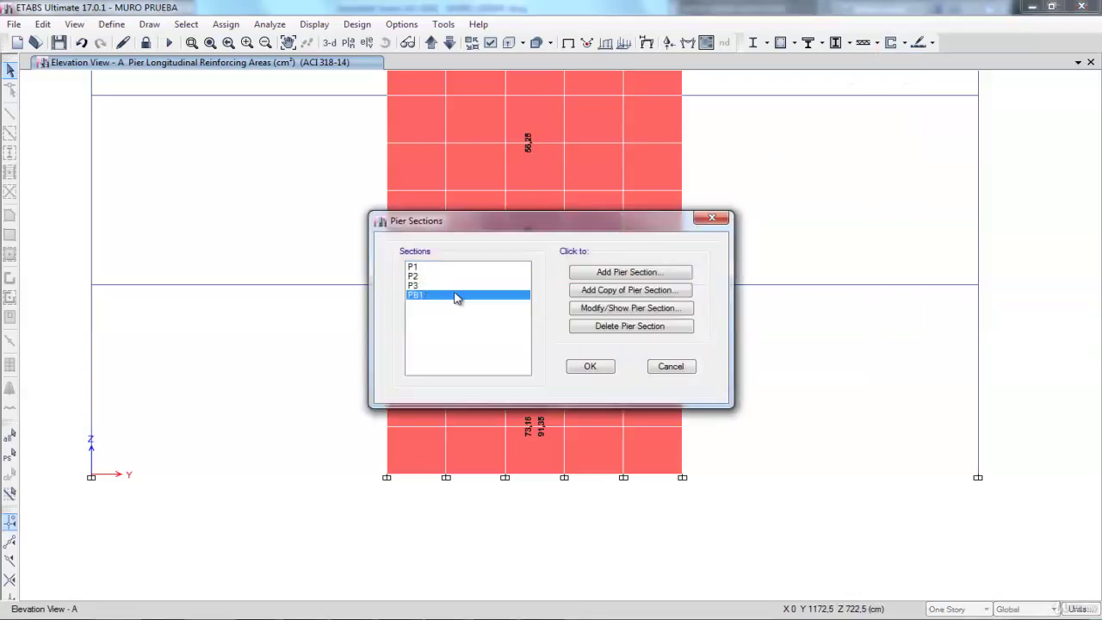
pyautogui.click(628, 309)
pyautogui.click(590, 290)
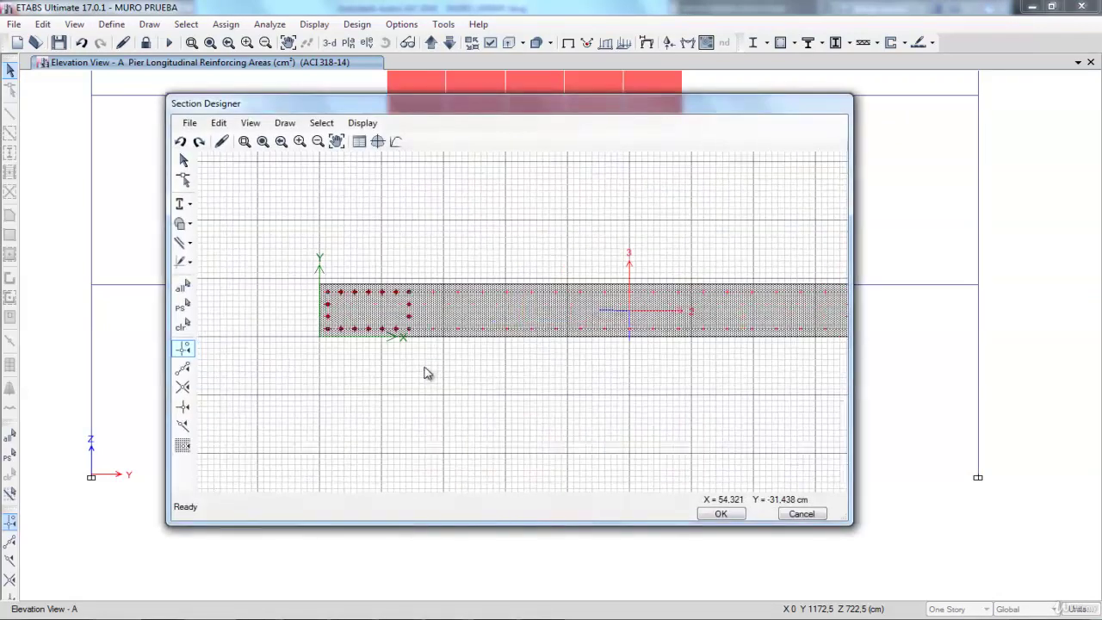
# Zoom onto the left boundary zone of PB1's wall cross-section
pyautogui.click(263, 141)
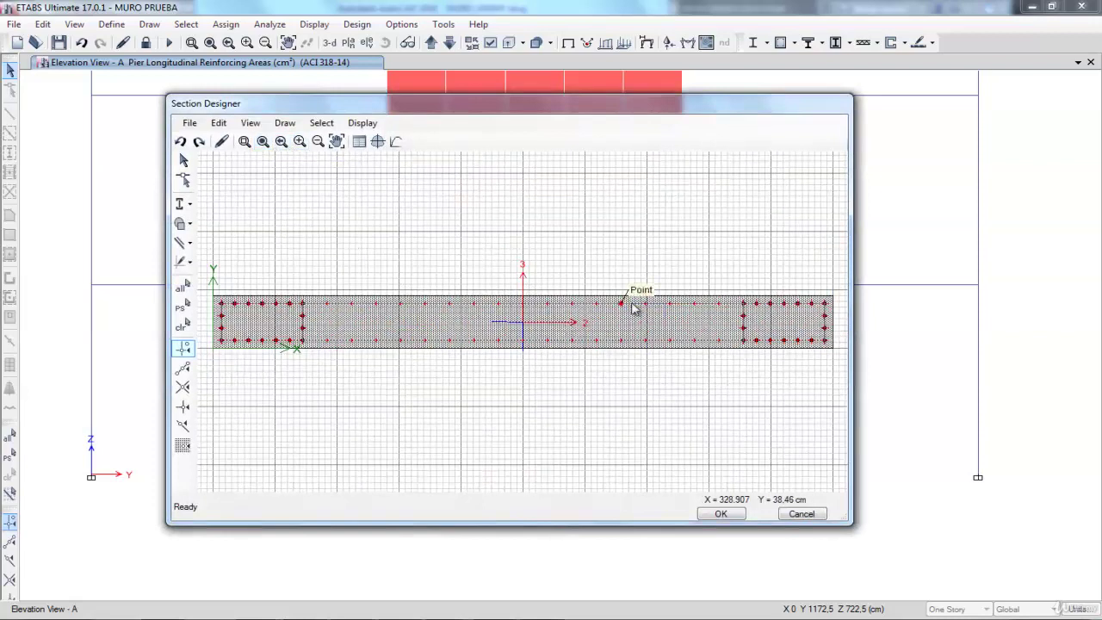
pyautogui.click(245, 141)
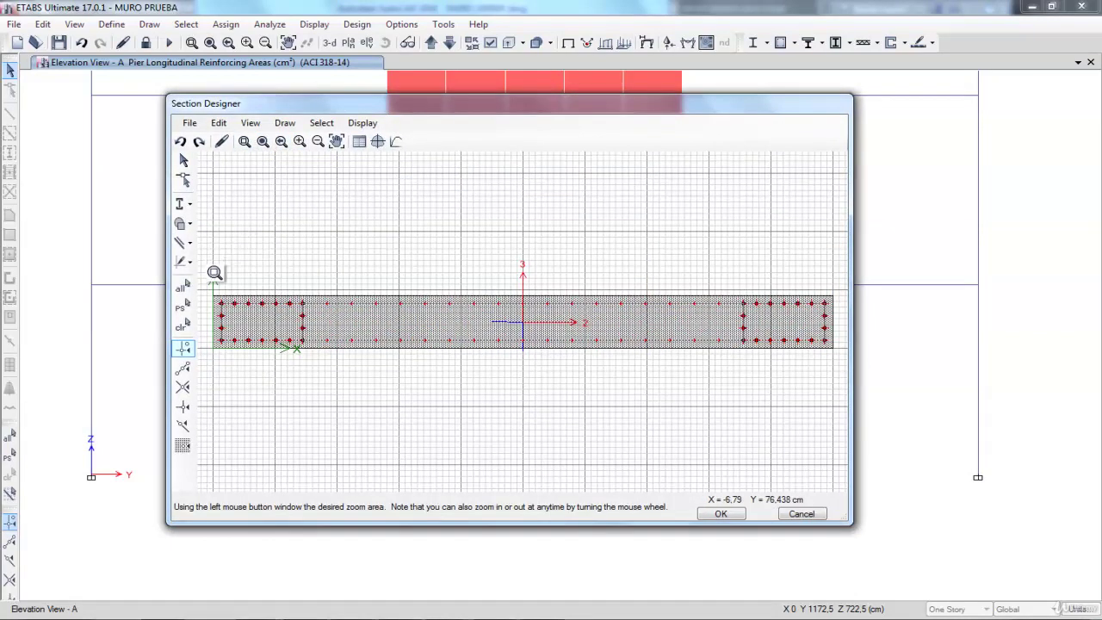
pyautogui.moveTo(204, 258); pyautogui.dragTo(344, 395)
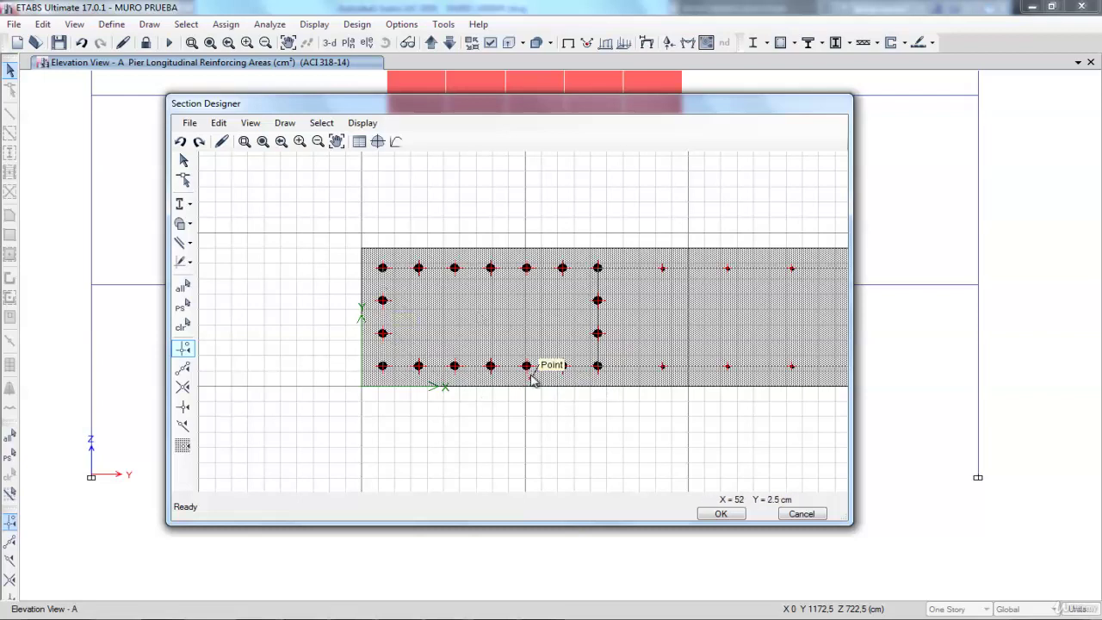
pyautogui.rightClick(488, 270)
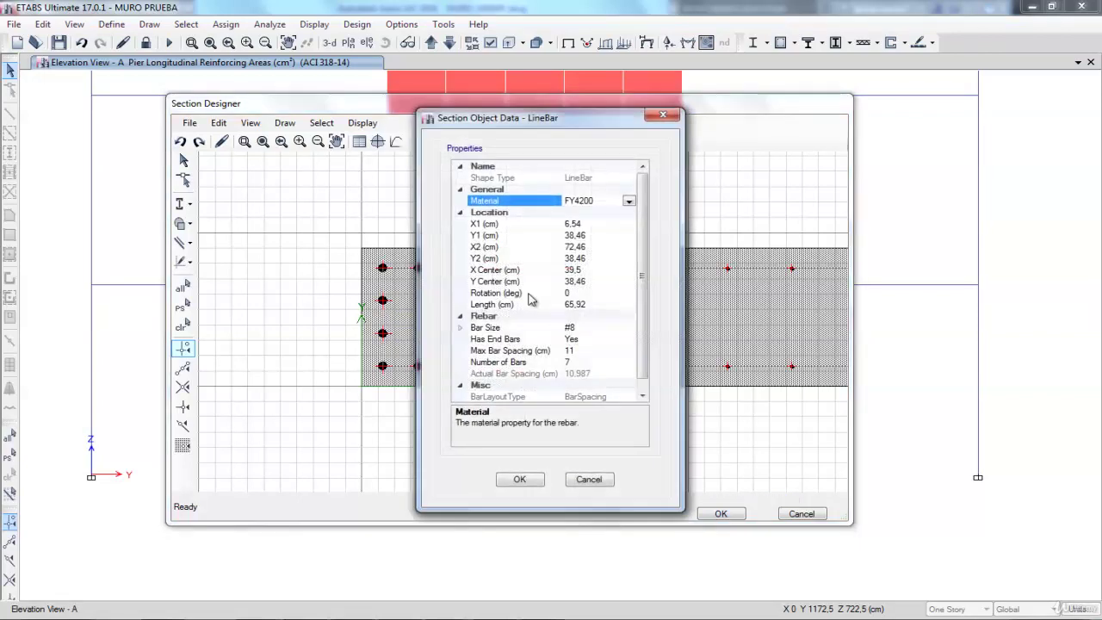
pyautogui.scroll(-1, 637, 267)
pyautogui.click(561, 316)
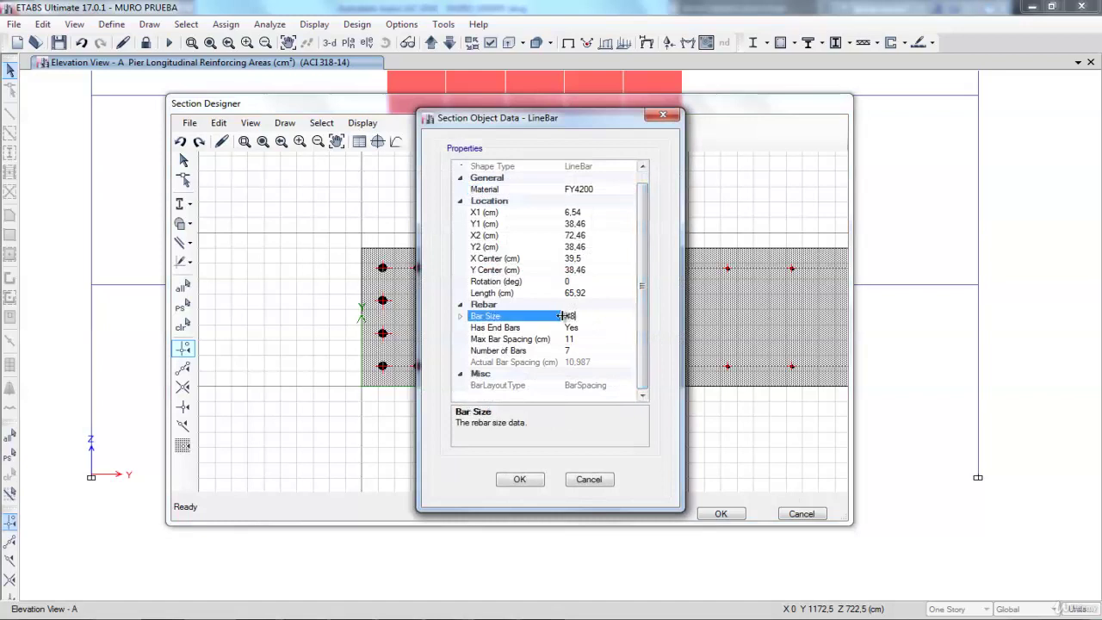
pyautogui.click(534, 479)
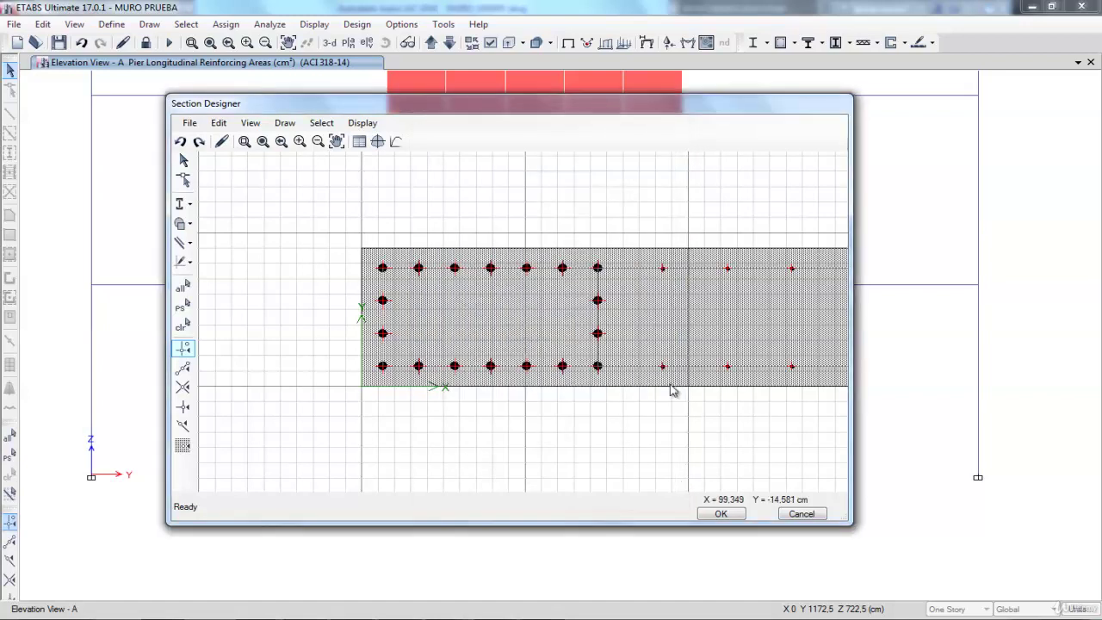
pyautogui.click(262, 141)
pyautogui.rightClick(451, 305)
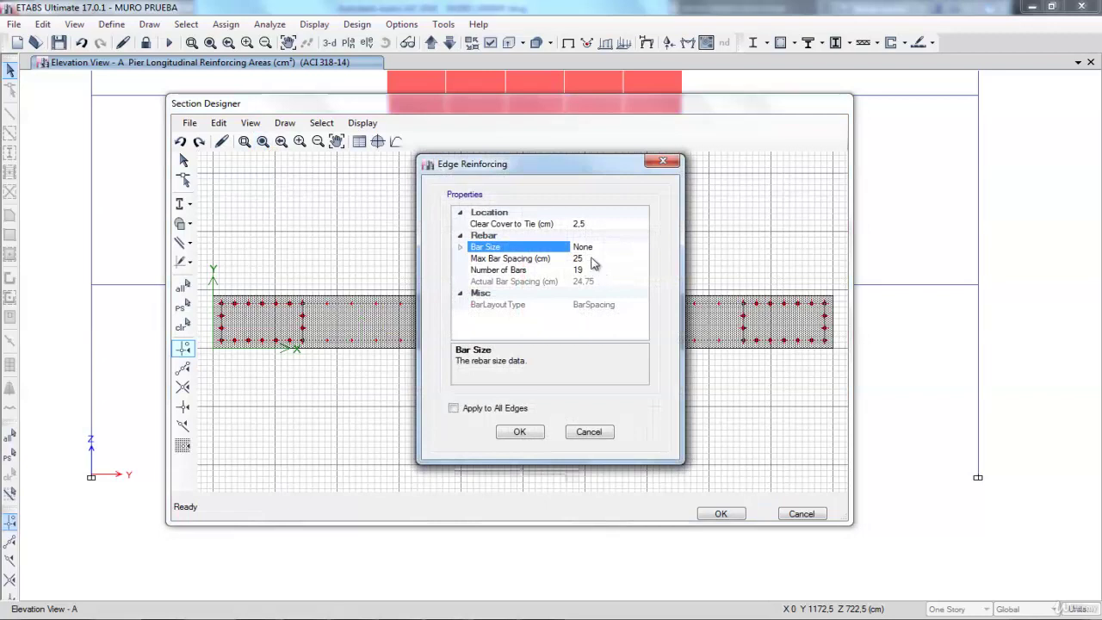
pyautogui.click(589, 432)
pyautogui.scroll(2, 499, 387)
pyautogui.rightClick(450, 298)
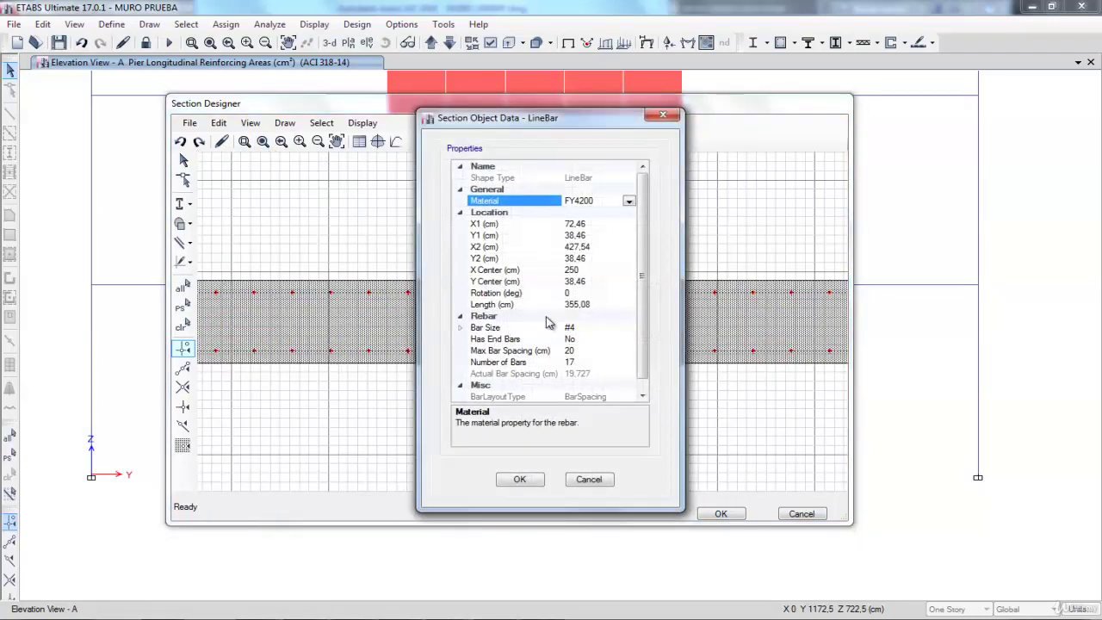
pyautogui.click(663, 115)
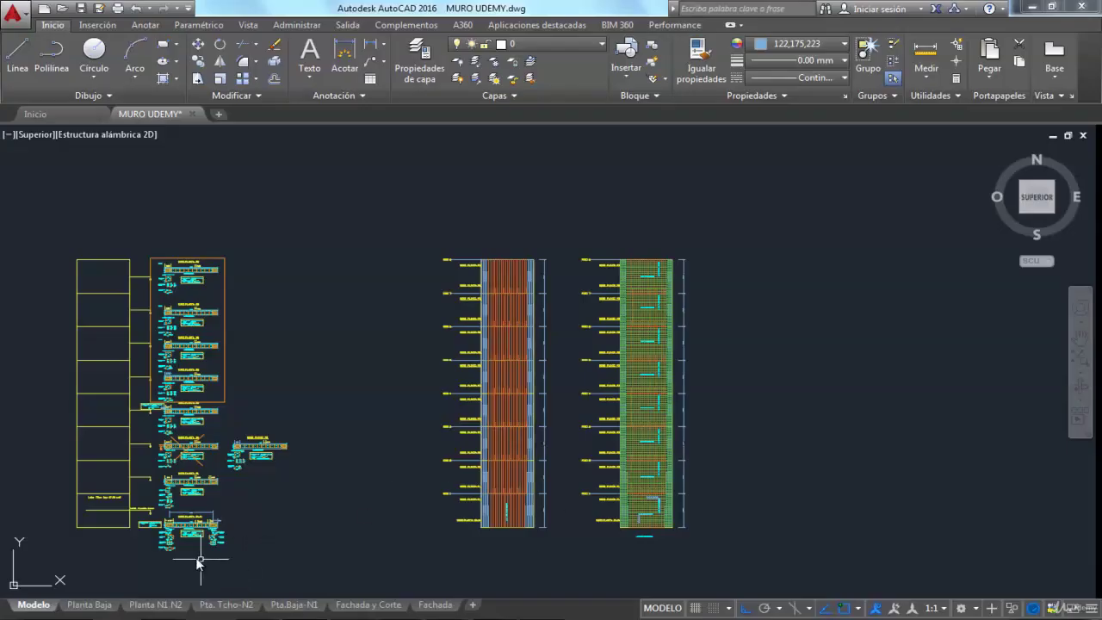
# Review the MURO PLANTA BAJA wall section and its 2 Ø 1/2" C/20CM web bar notes, then return to ETABS
pyautogui.scroll(8, 198, 564)
pyautogui.moveTo(192, 512); pyautogui.dragTo(480, 529, button='middle')
pyautogui.scroll(-3, 479, 528)
pyautogui.scroll(4, 320, 415)
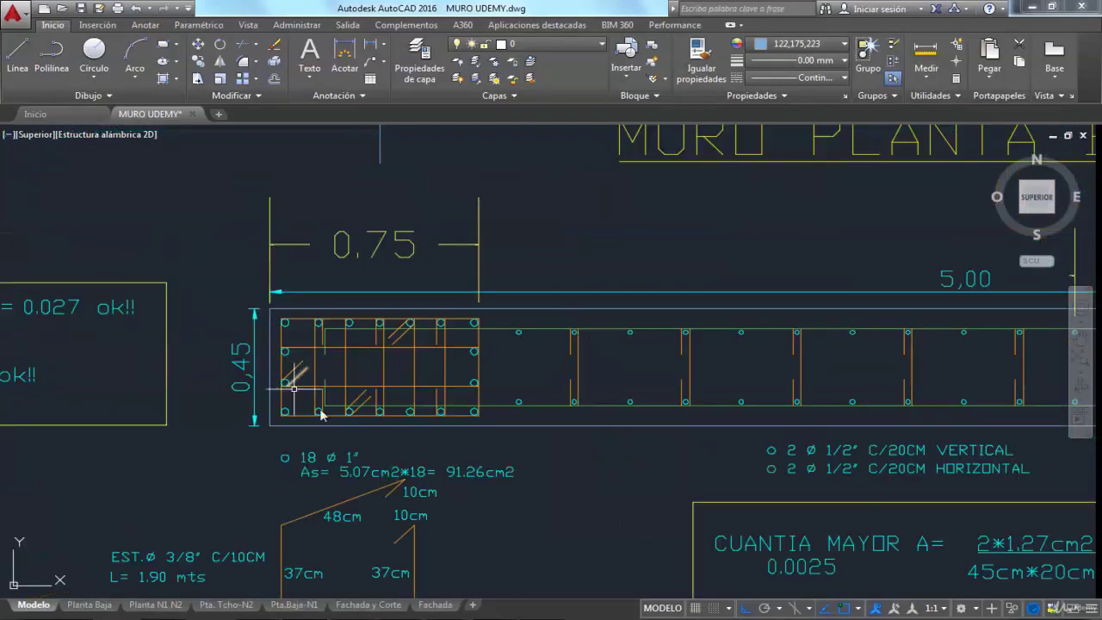
pyautogui.moveTo(870, 447); pyautogui.dragTo(561, 419, button='middle')
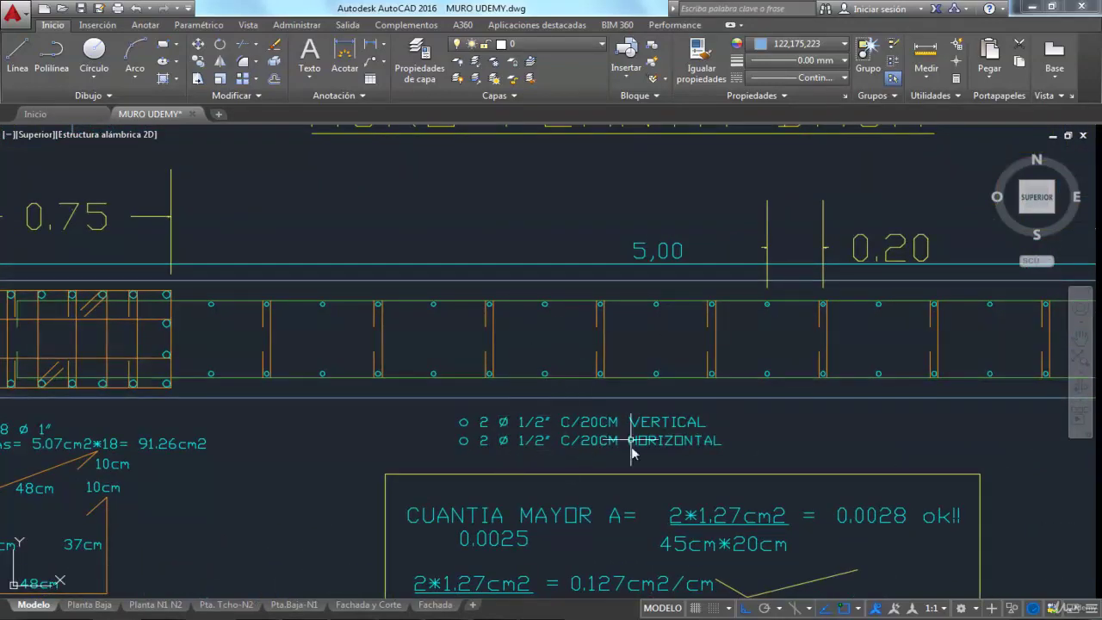
pyautogui.scroll(-2, 775, 379)
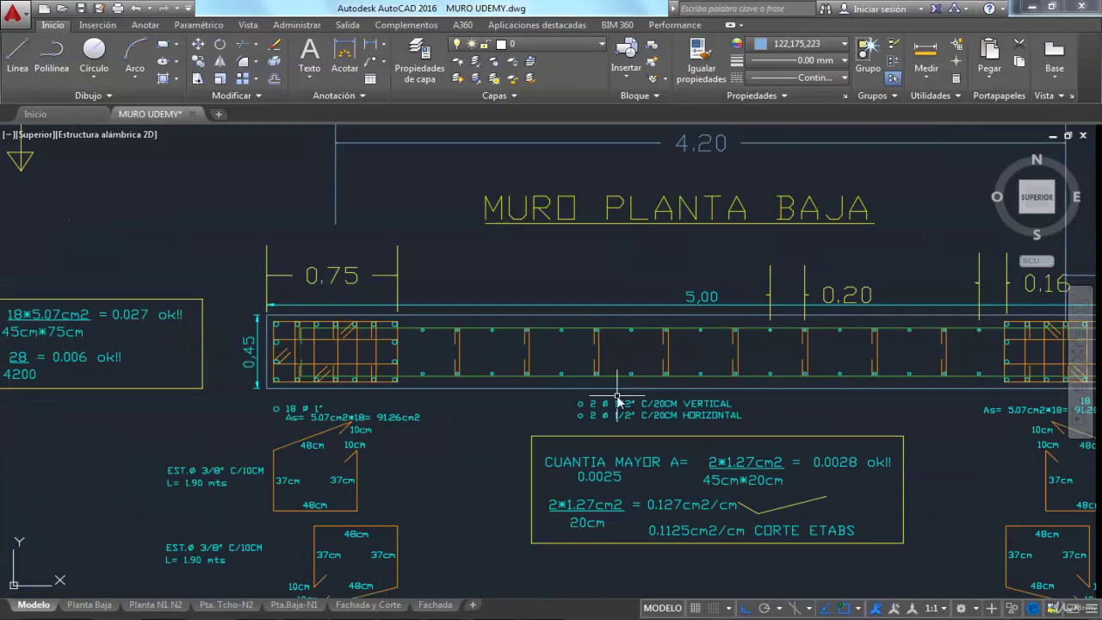
pyautogui.moveTo(617, 399); pyautogui.dragTo(660, 371, button='middle')
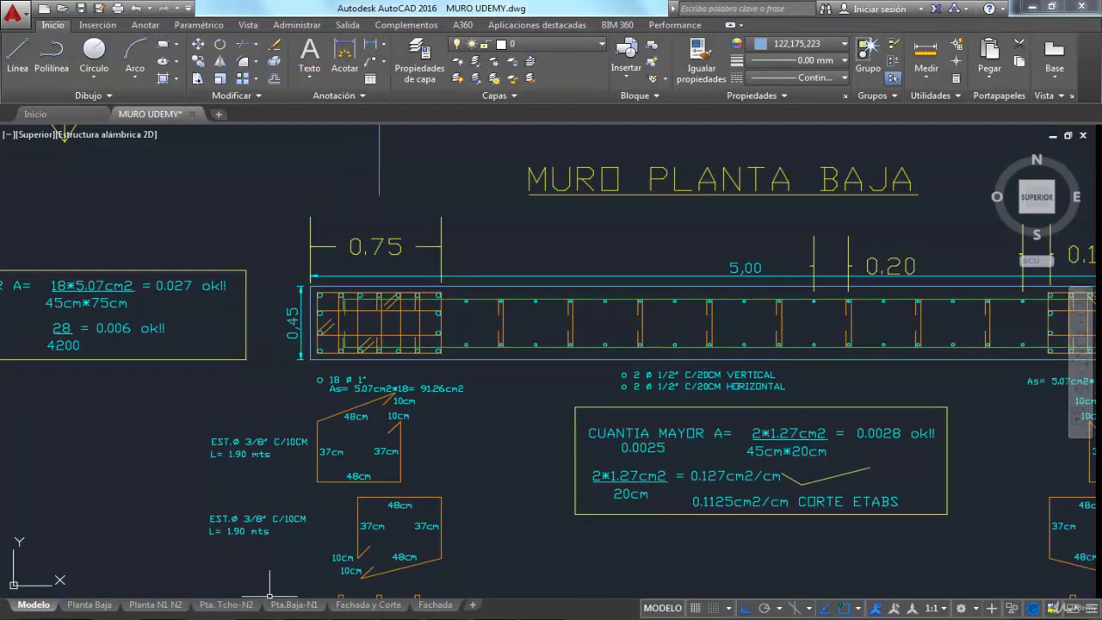
pyautogui.click(197, 551)
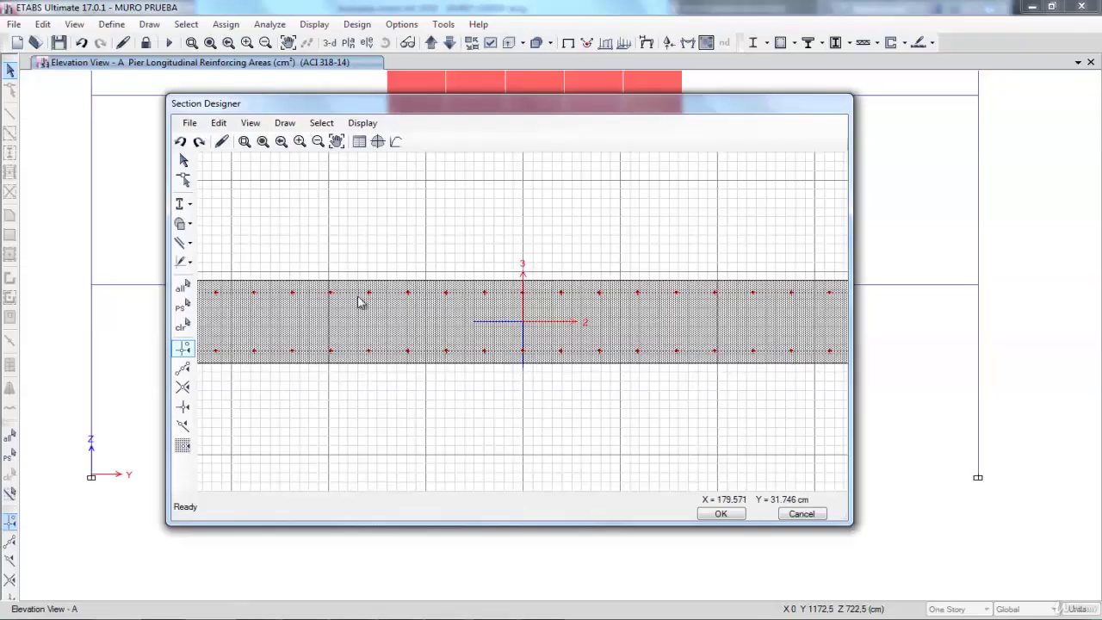
# Close the Section Designer, PB1's Pier Section Data and the Pier Sections list without changes
pyautogui.click(263, 142)
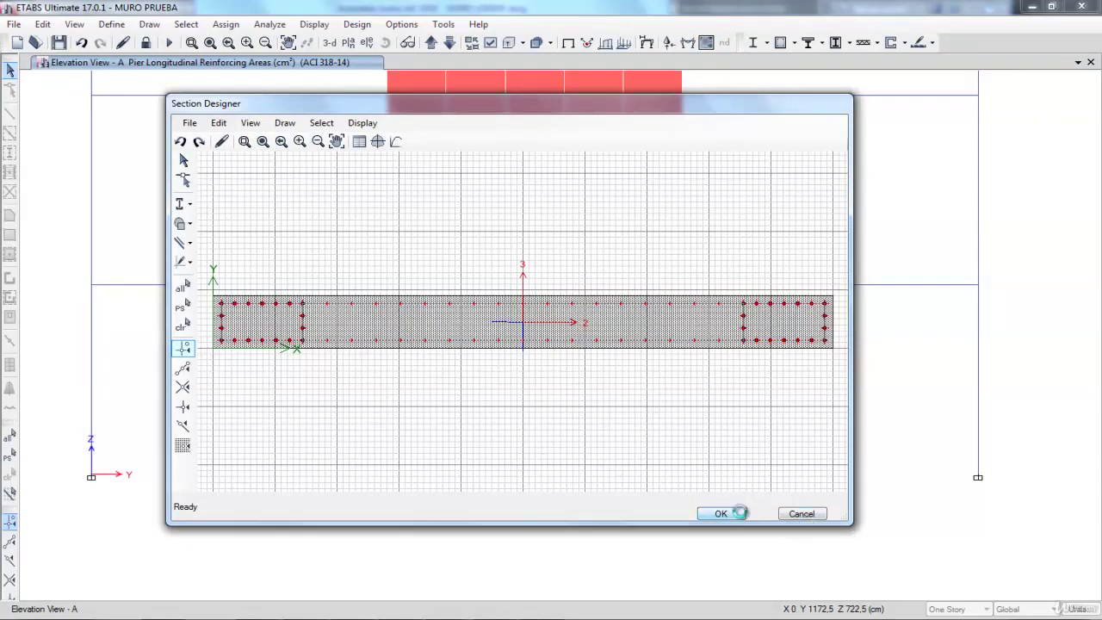
pyautogui.click(594, 326)
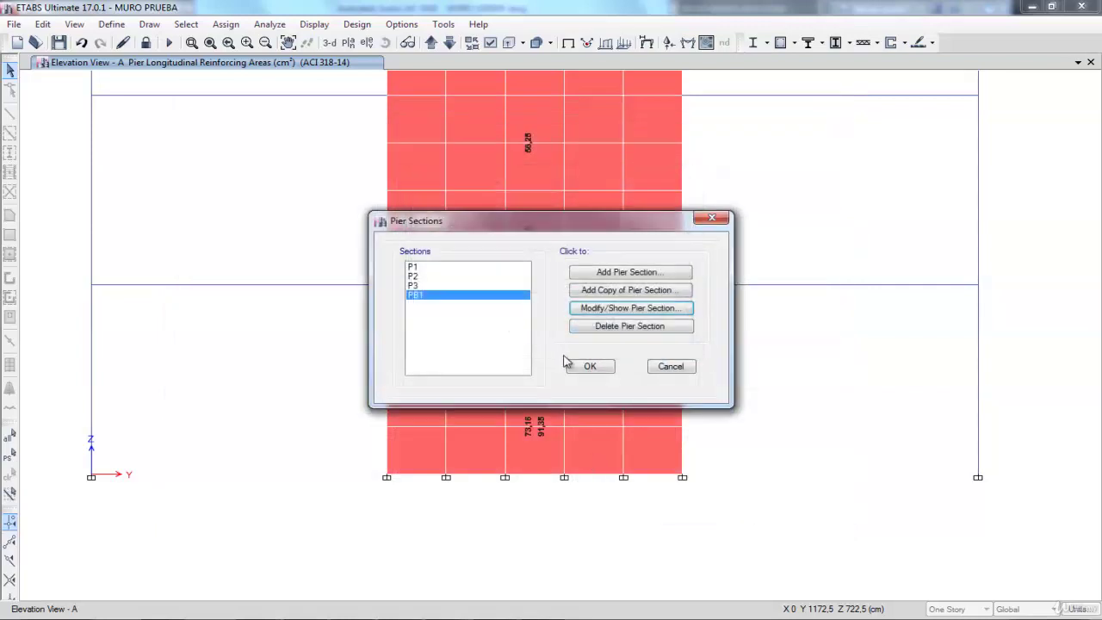
pyautogui.click(590, 367)
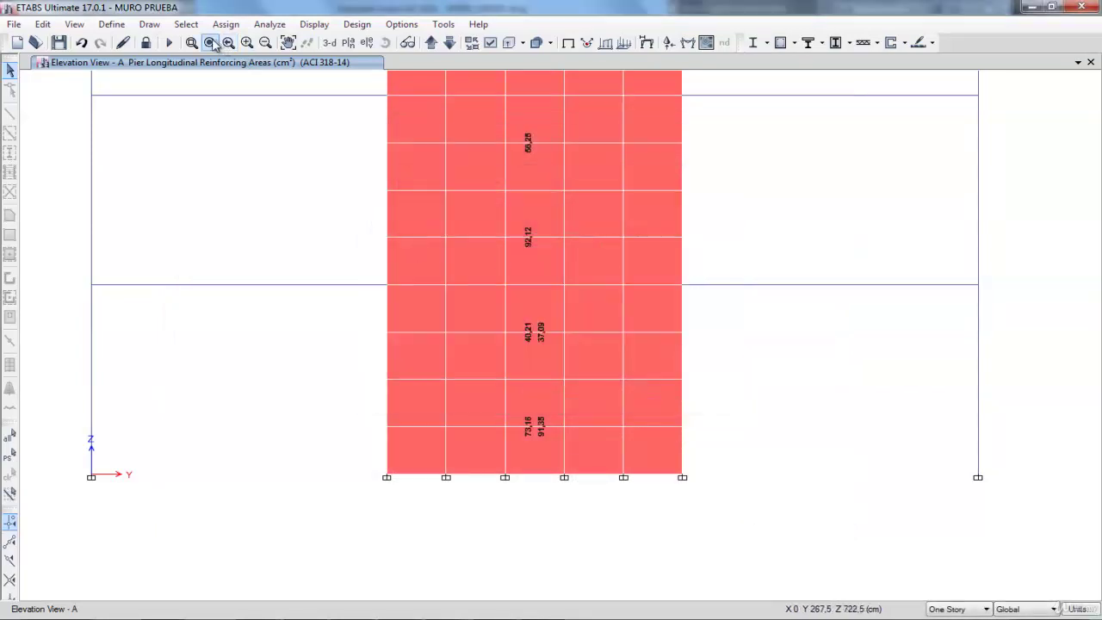
# Show the building in a plain 3-D view without pier results and rotate it frontally
pyautogui.click(330, 43)
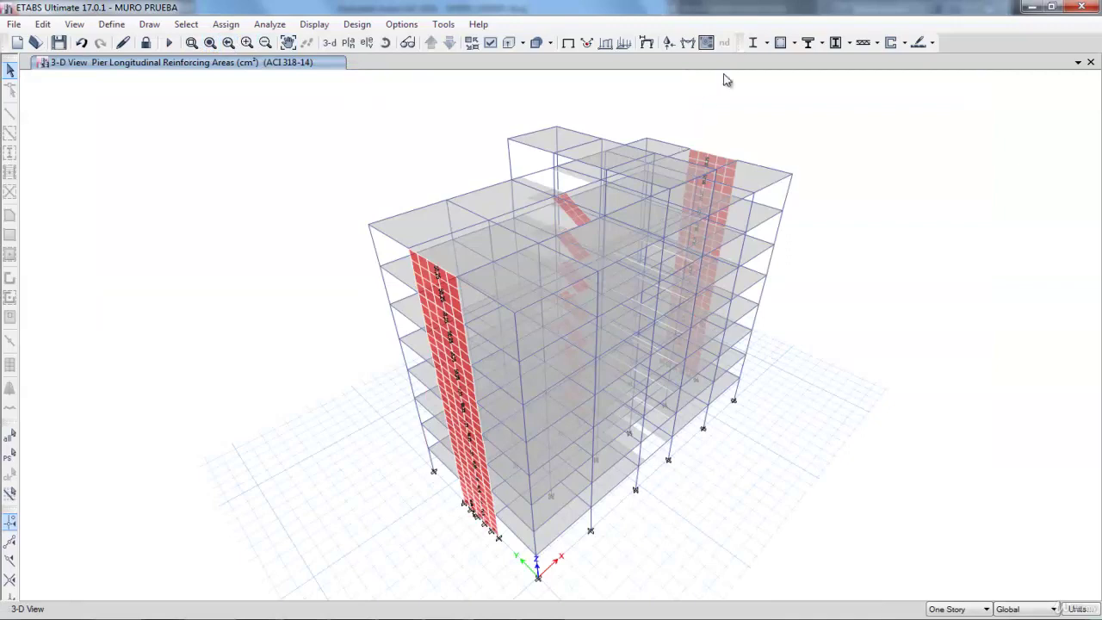
pyautogui.press('F4')
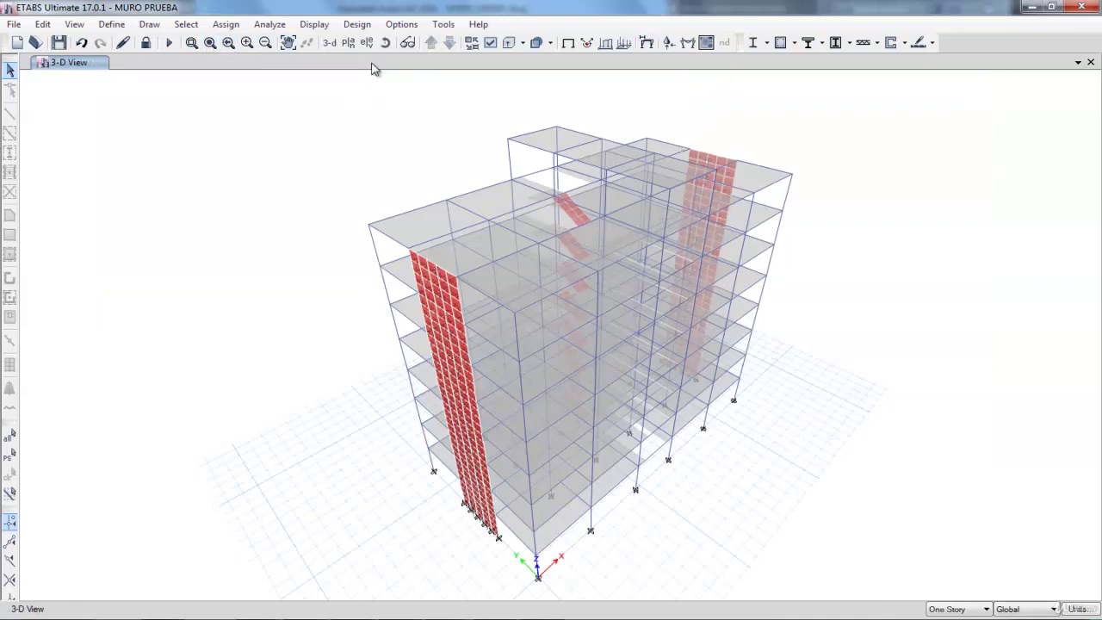
pyautogui.click(508, 42)
pyautogui.moveTo(603, 259); pyautogui.dragTo(597, 358)
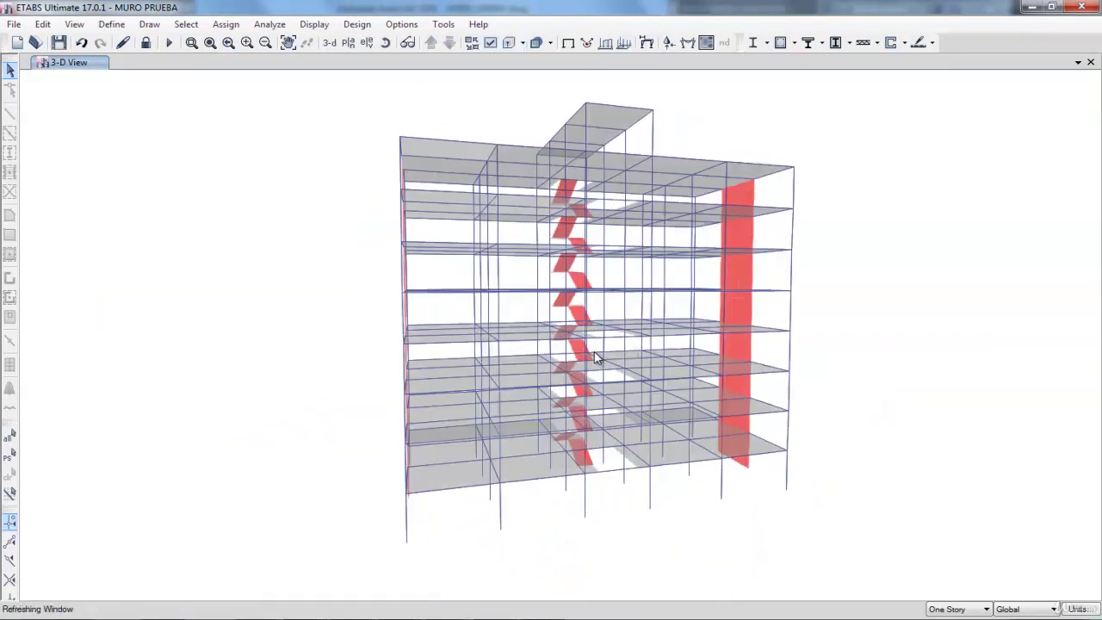